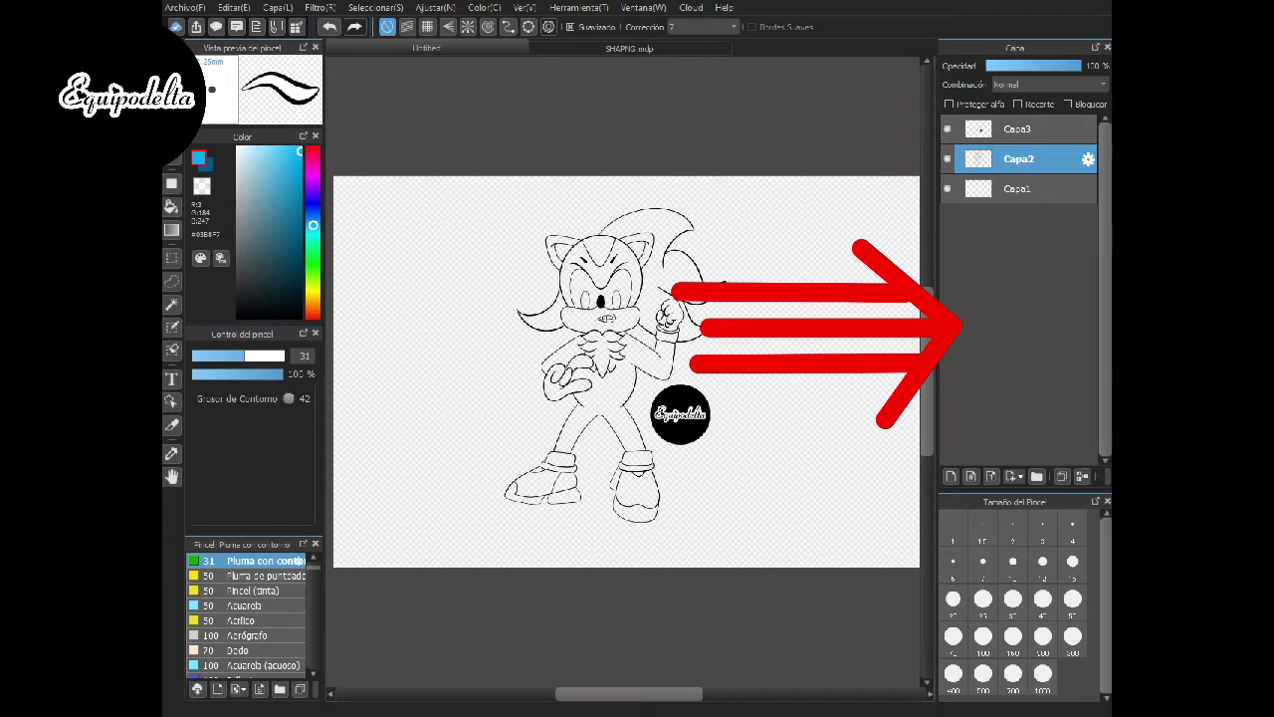
- Lower the opacity of the Capa2 line-art layer to 23 %, and raise it back to 99 %
click(1025, 65)
mouse_move(1024, 66)
mouse_down()
mouse_move(1068, 66)
mouse_move(987, 66)
mouse_move(1085, 65)
mouse_move(1009, 64)
mouse_up()
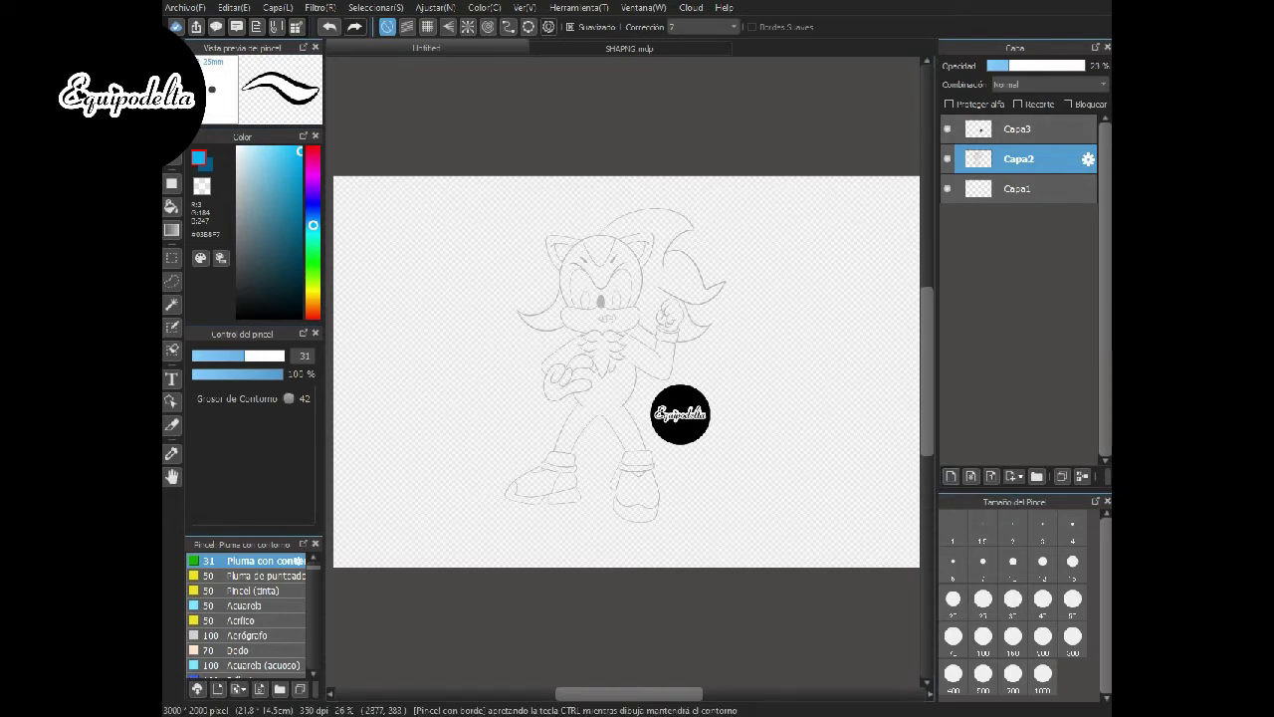
drag(1008, 65, 1085, 65)
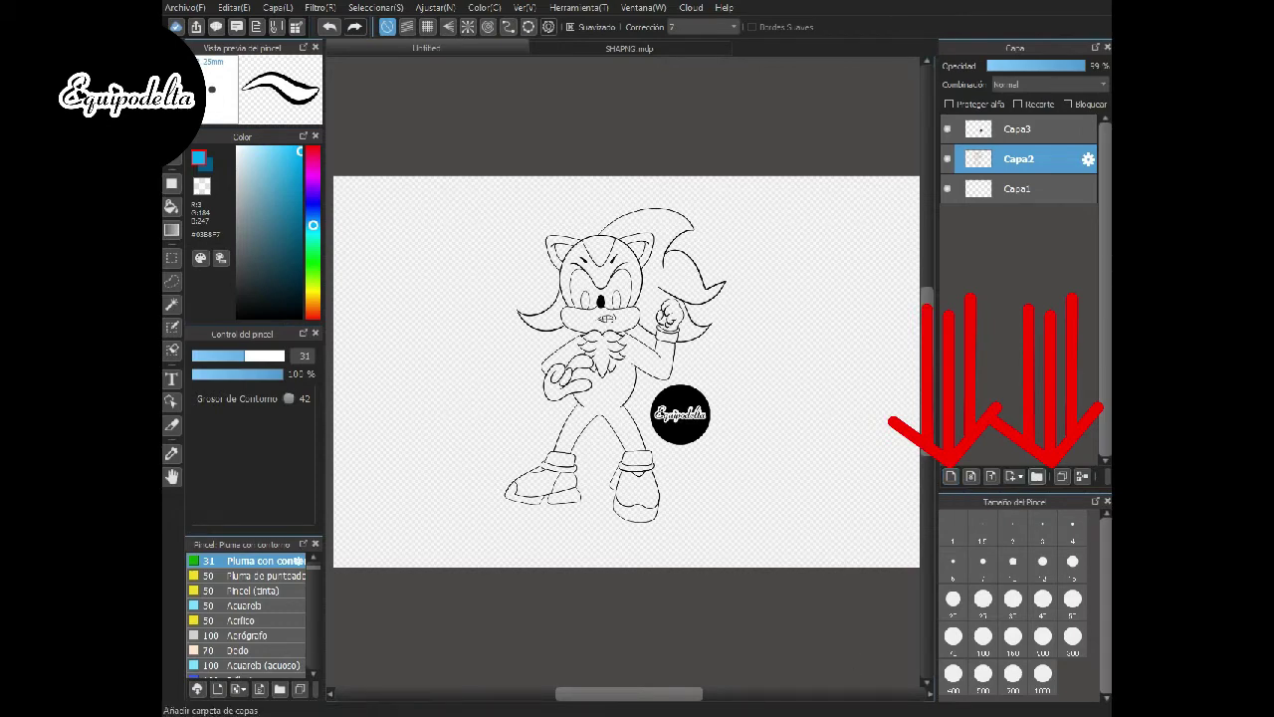
- Place Capa2 inside a new layer folder, and add a second folder containing an empty layer above Capa1
click(1036, 476)
drag(1019, 188, 1019, 158)
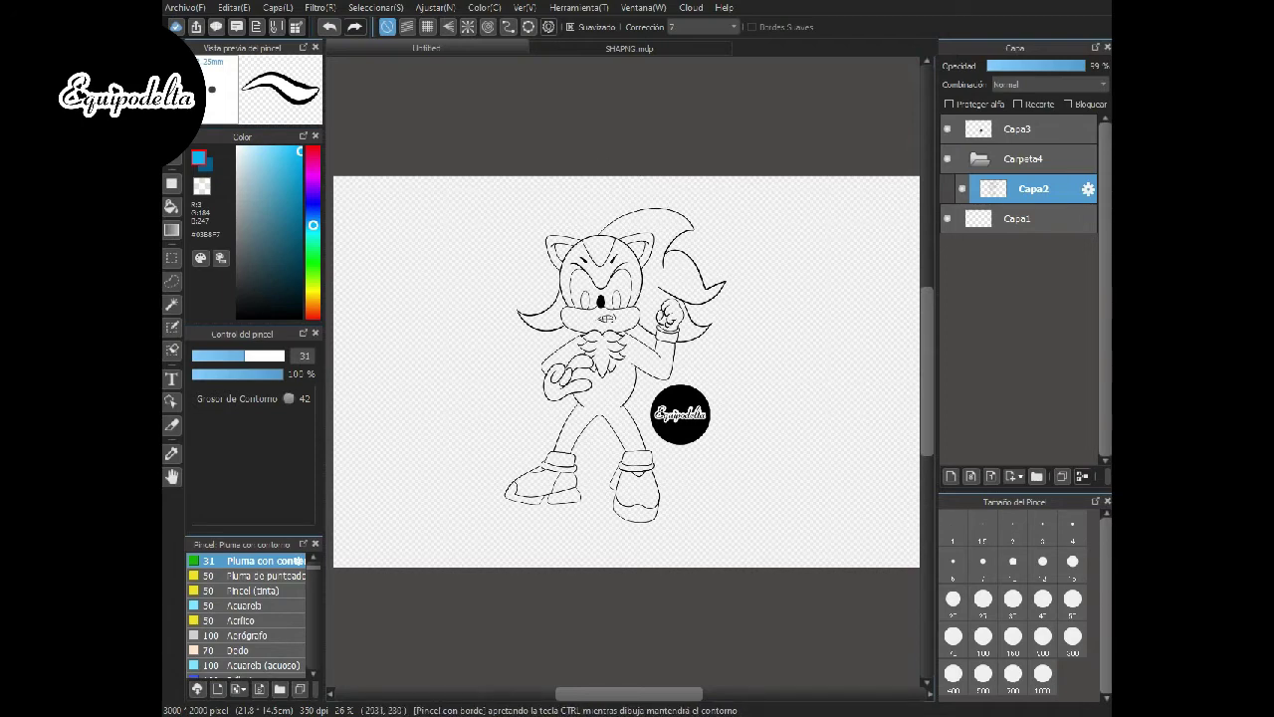
click(1018, 218)
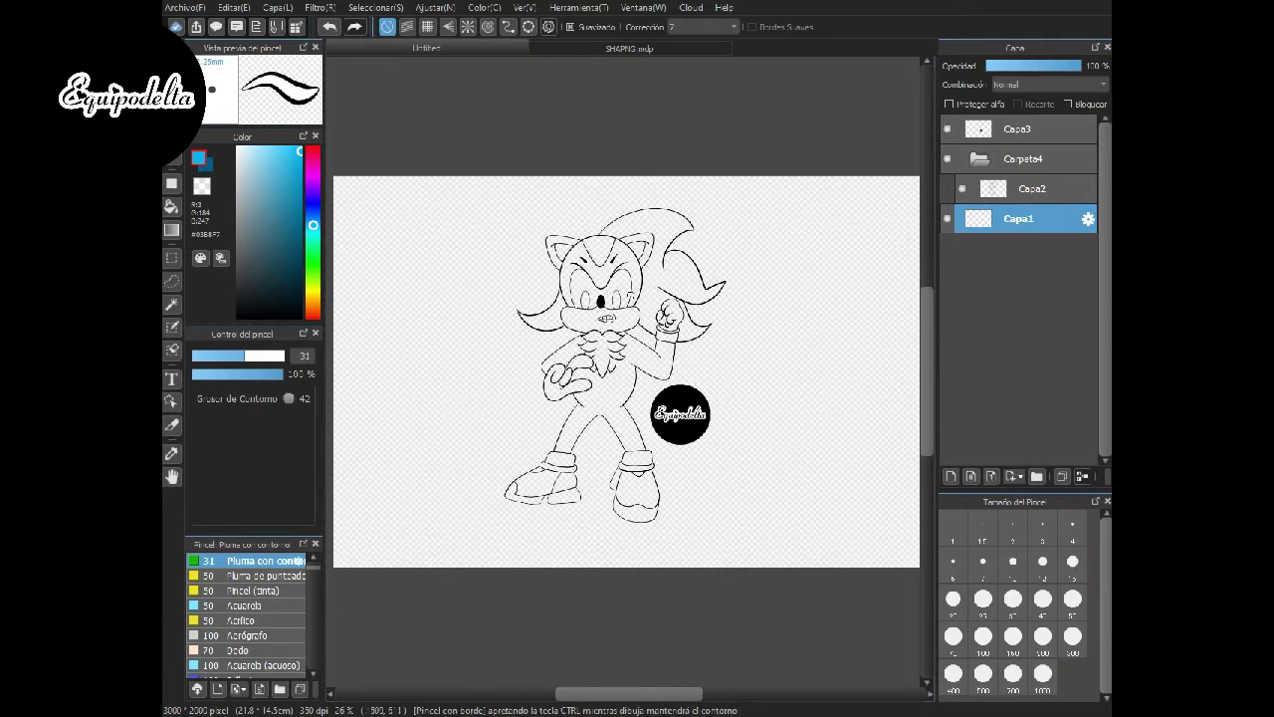
click(1036, 475)
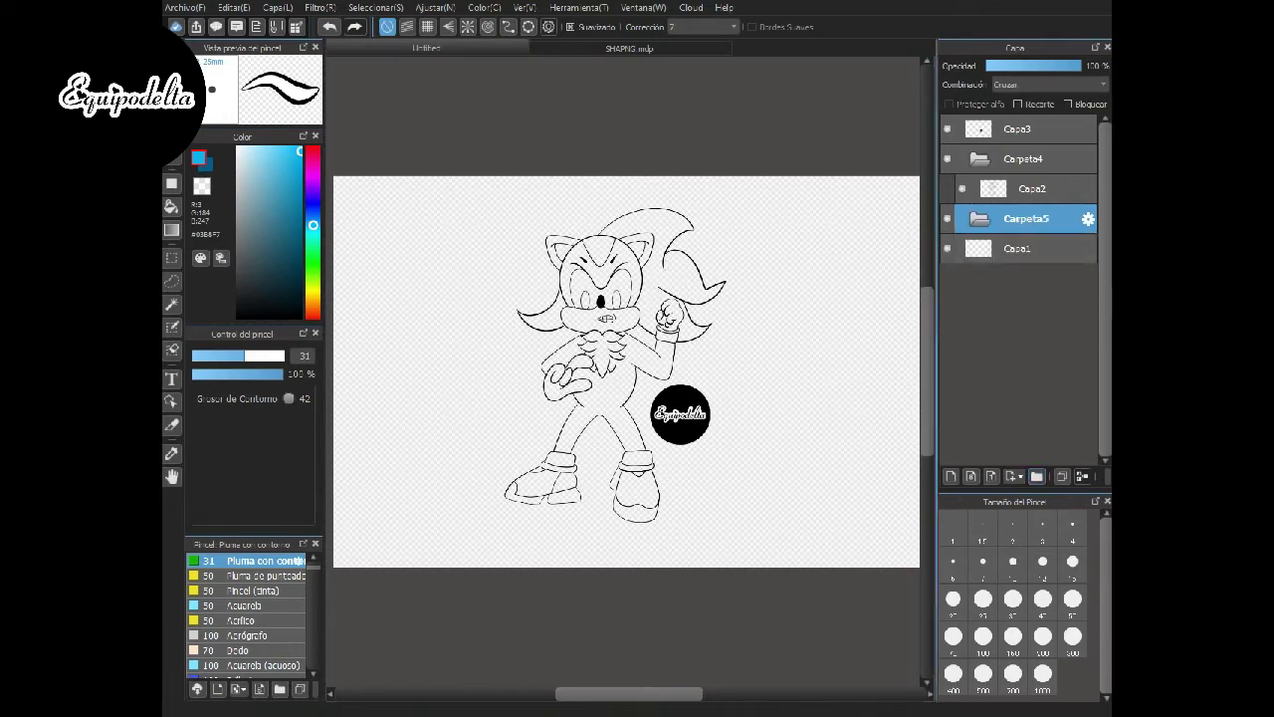
click(951, 476)
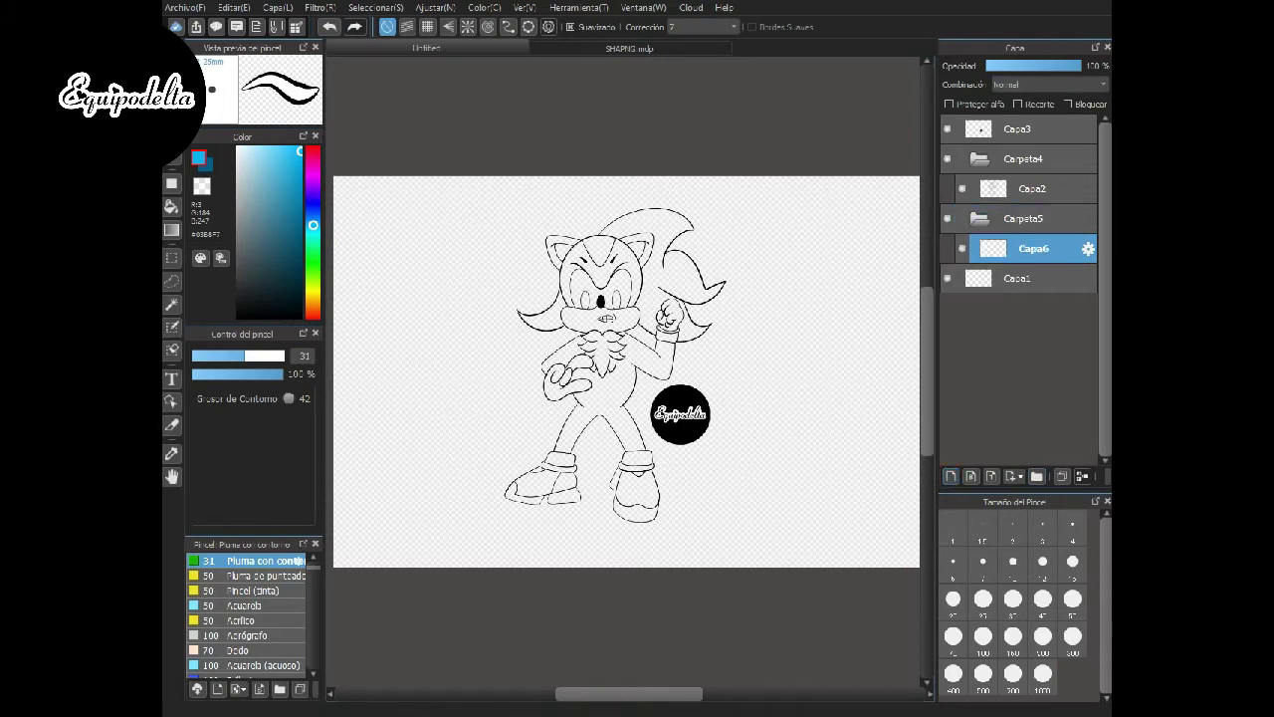
- Bucket-fill the character's quills on both sides of the head with dark grey (RGB 42, 42, 42) on Capa6
click(246, 271)
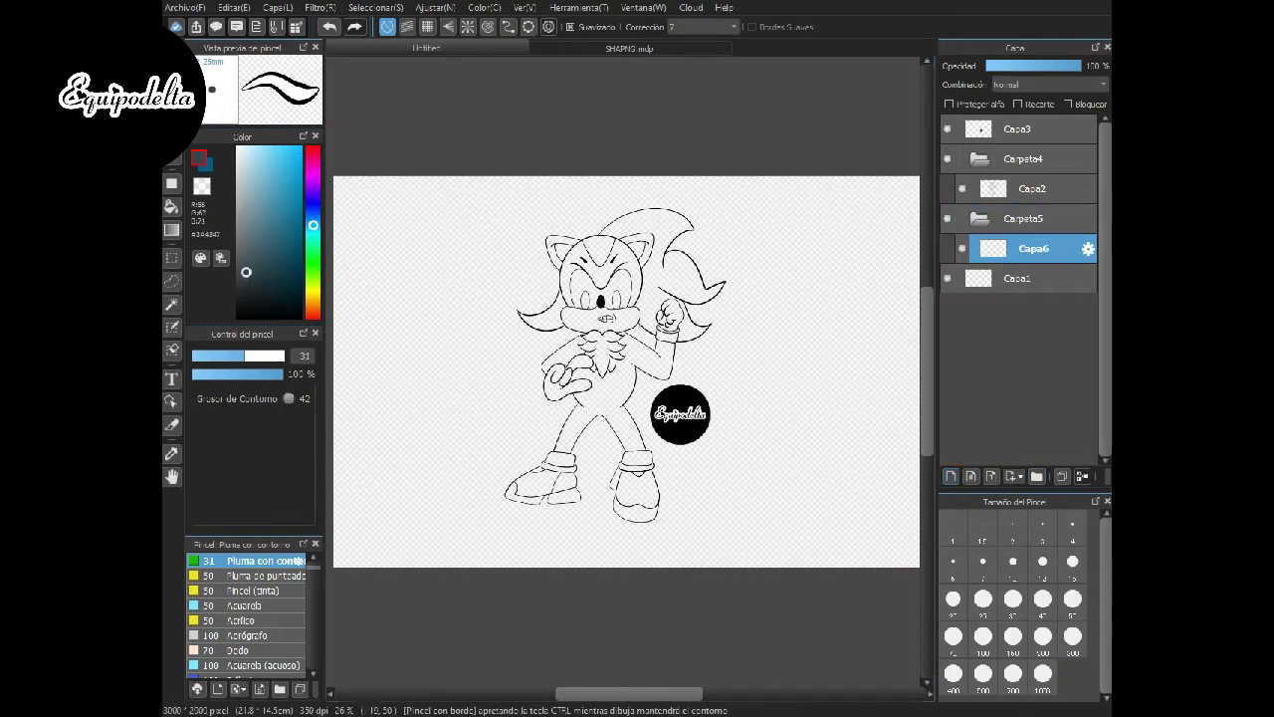
drag(246, 272, 236, 290)
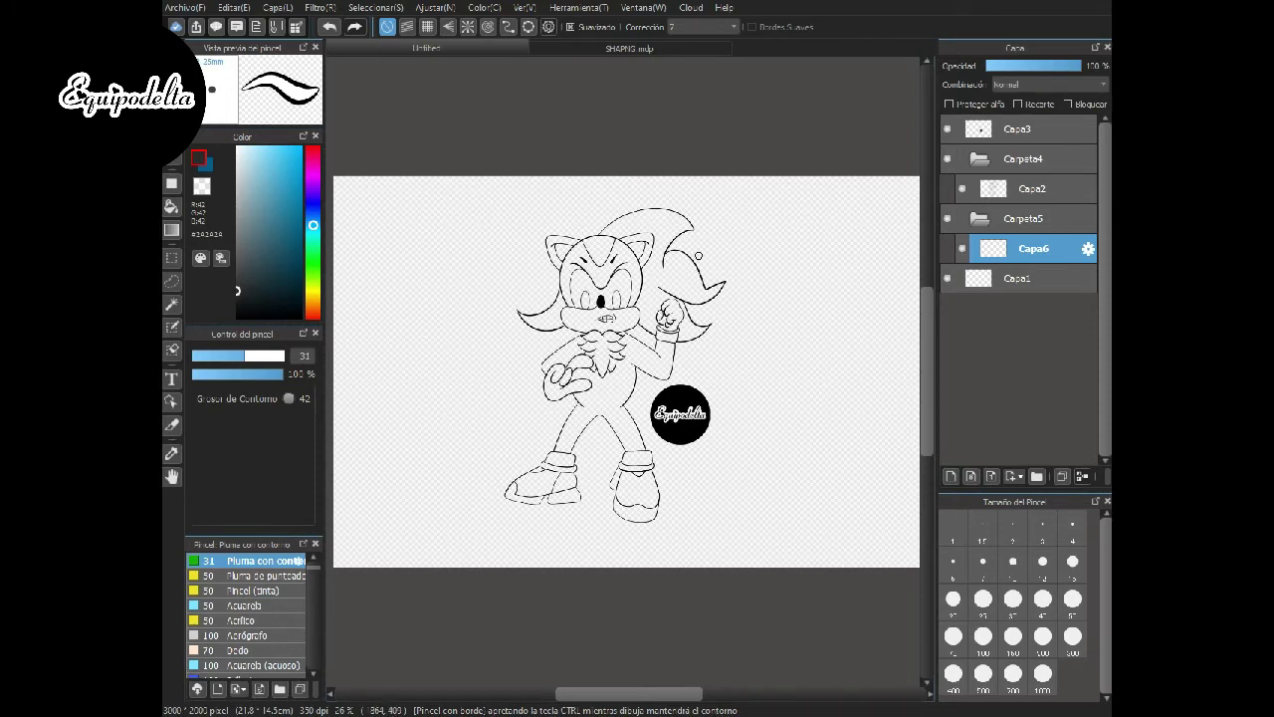
key(g)
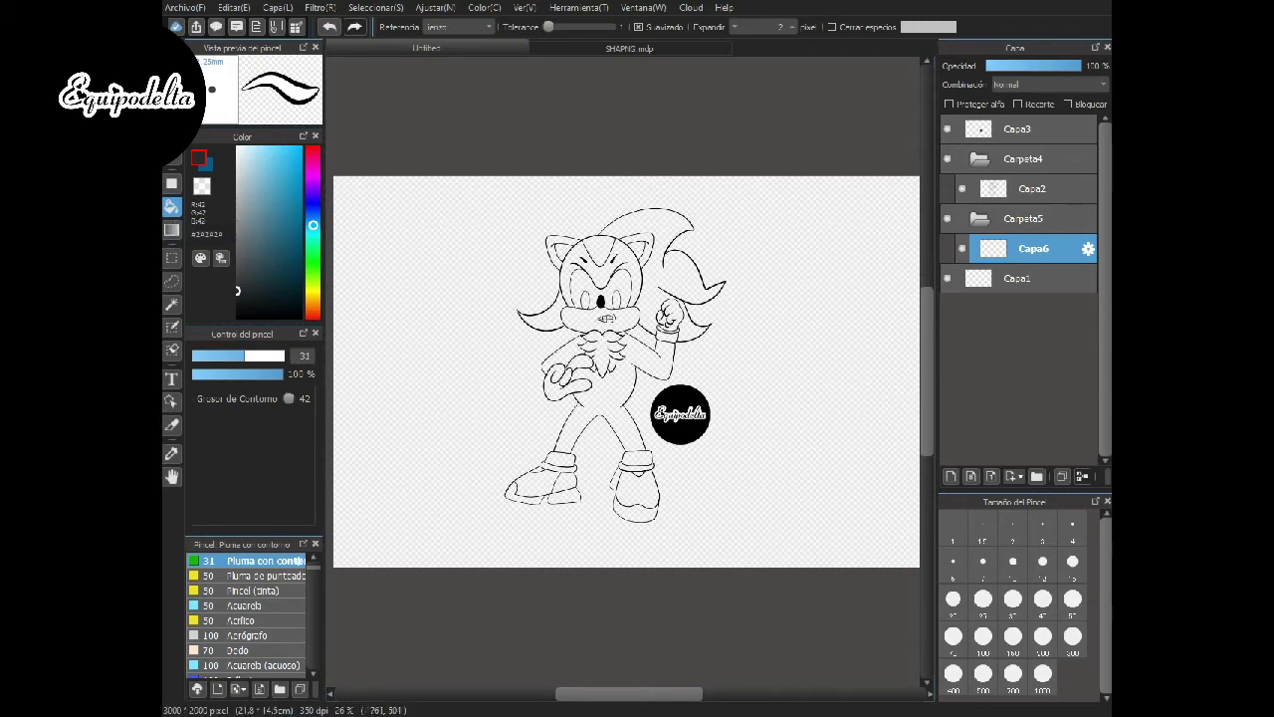
click(692, 284)
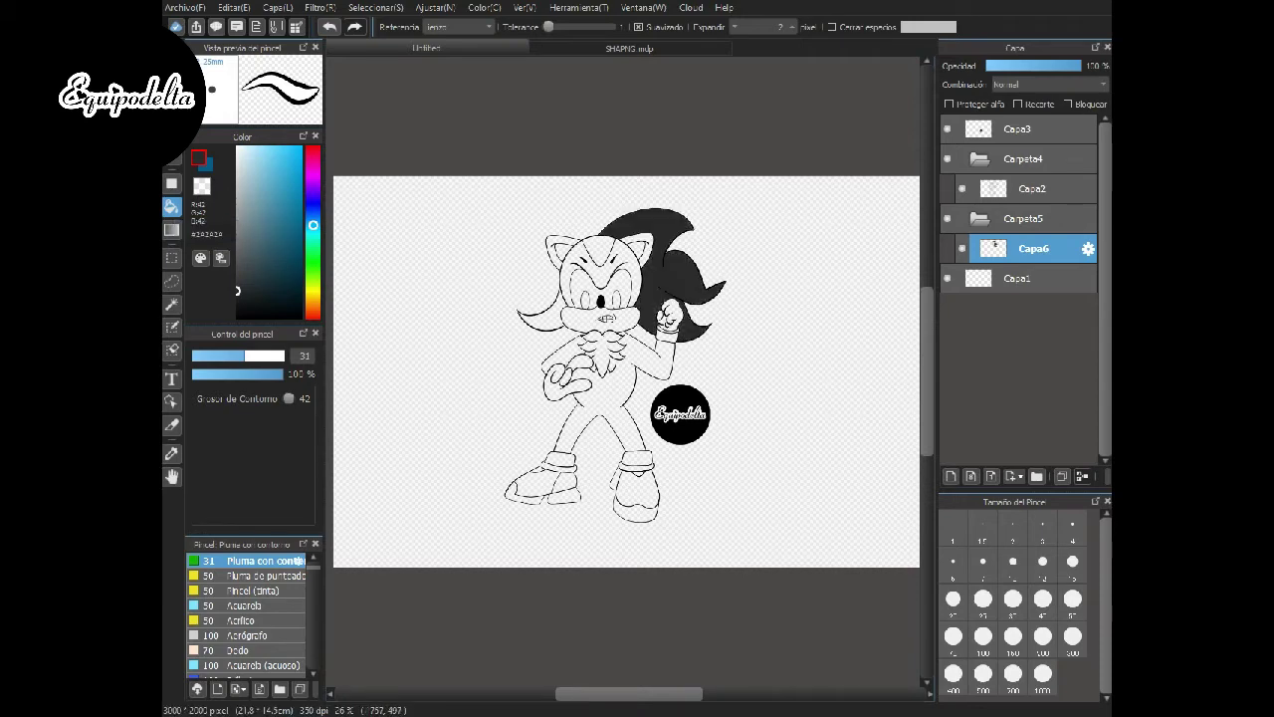
click(529, 318)
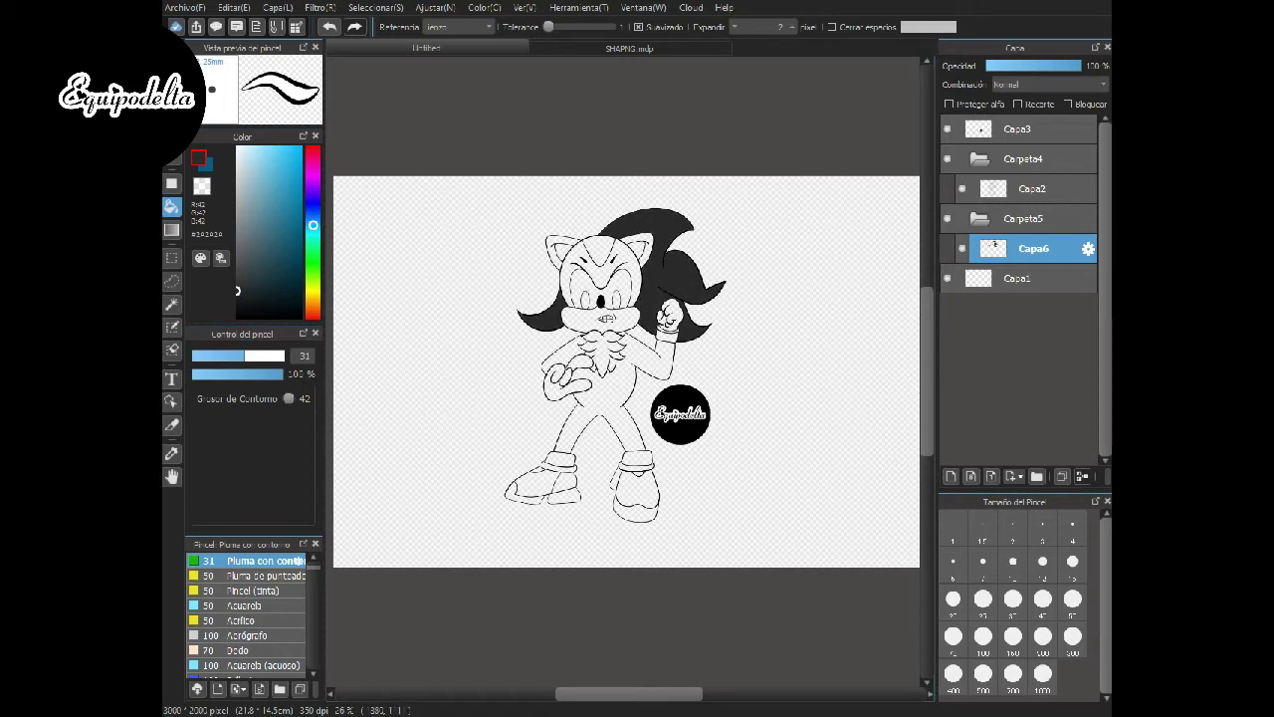
- Fill the body, the bent arm, the head and the outer parts of both ears with the same dark grey
click(617, 383)
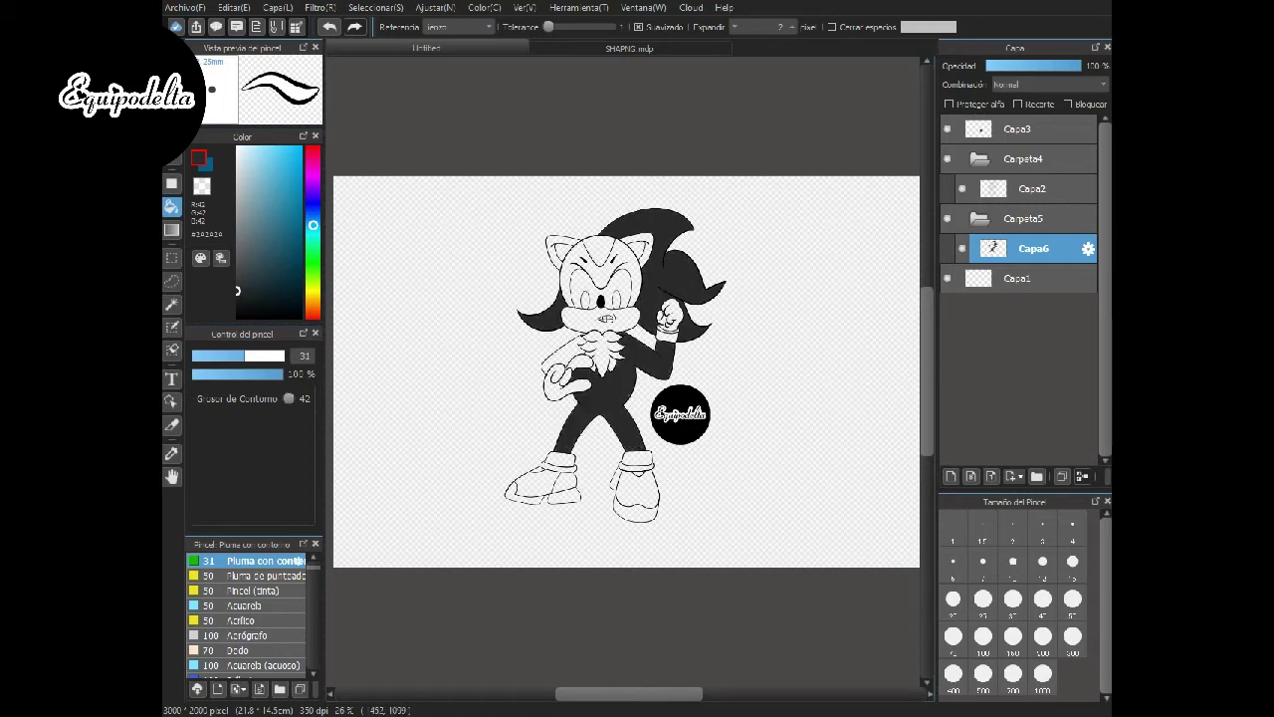
click(563, 356)
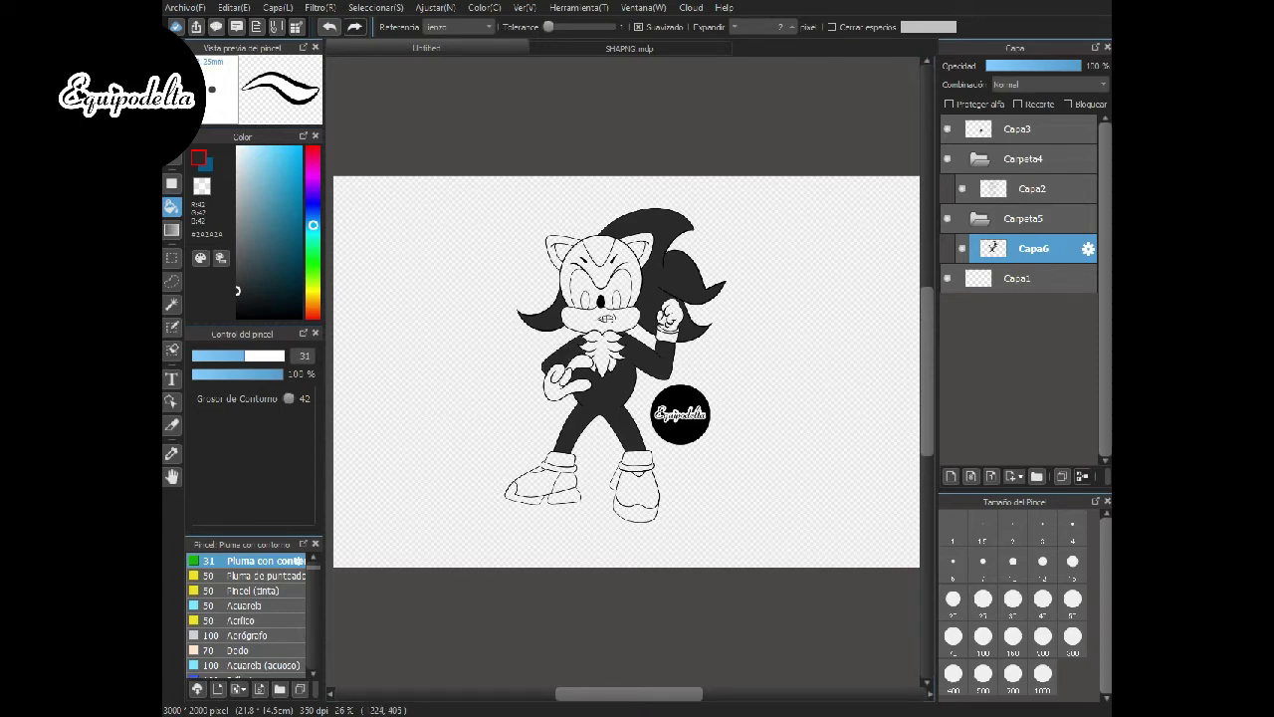
click(574, 259)
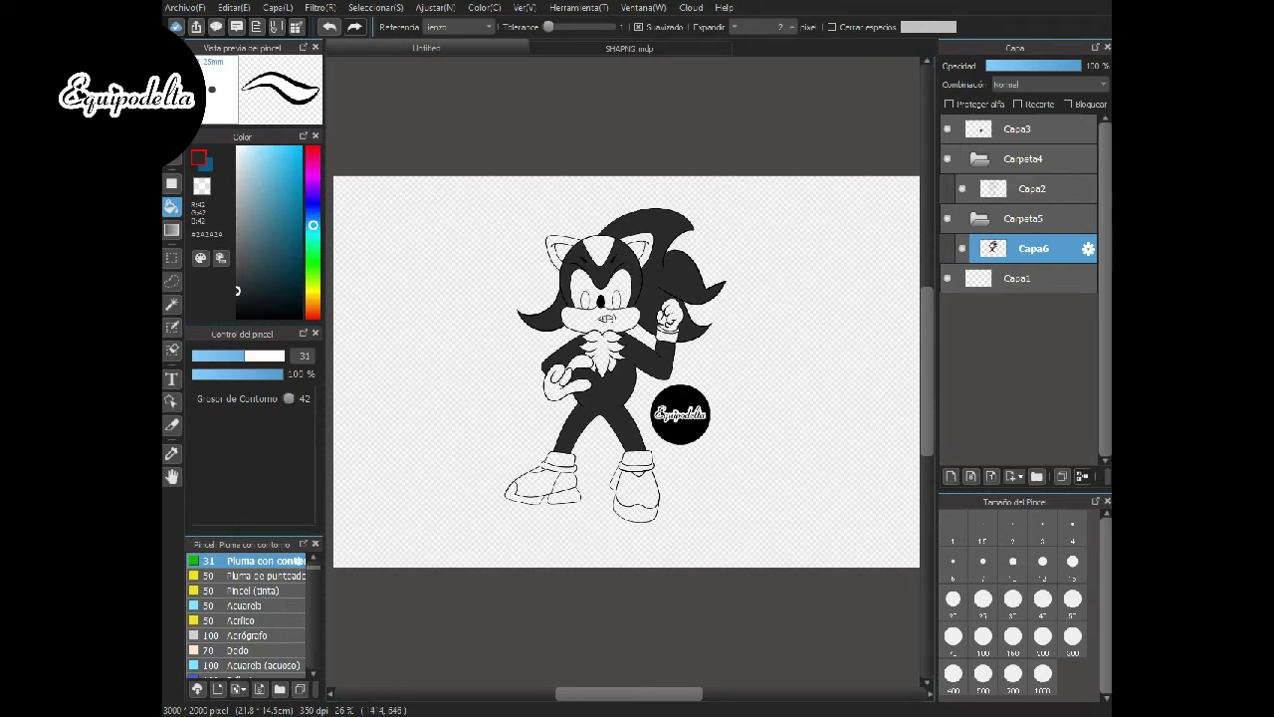
click(642, 240)
click(563, 252)
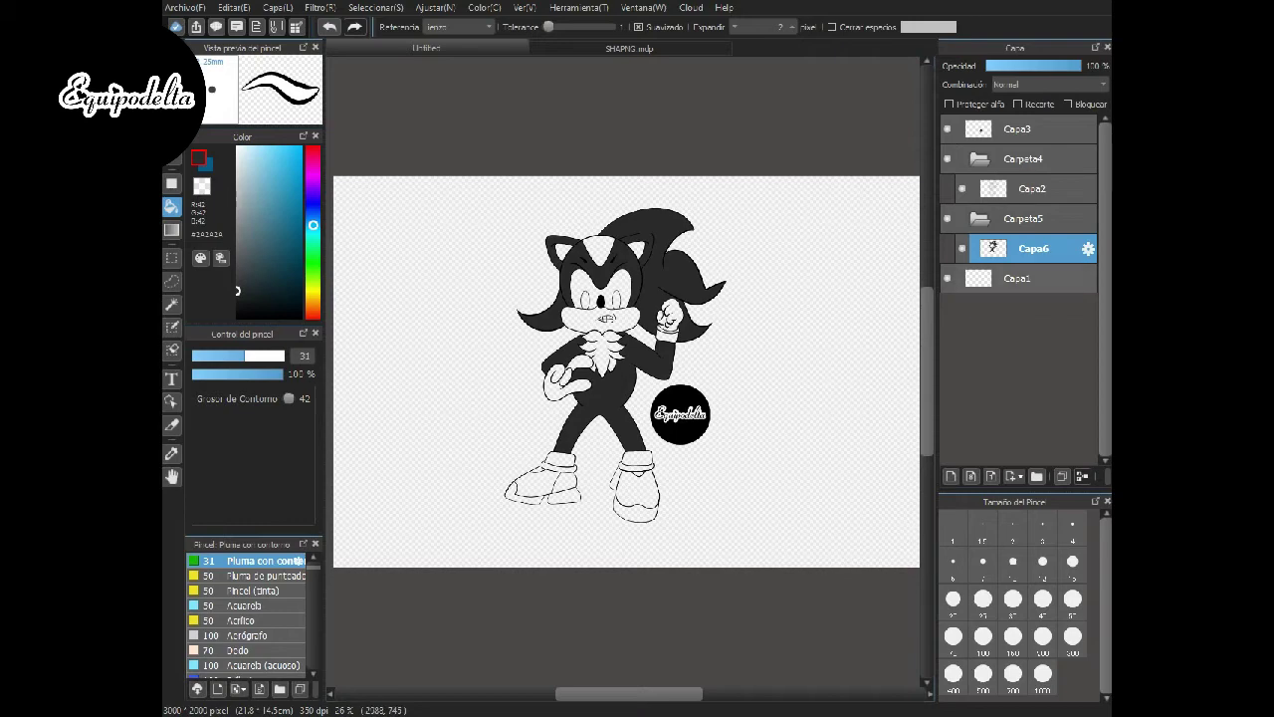
- Choose bright red (RGB 254, 0, 0) and add a new folder with an empty layer directly above Capa1
click(1026, 277)
drag(313, 155, 313, 146)
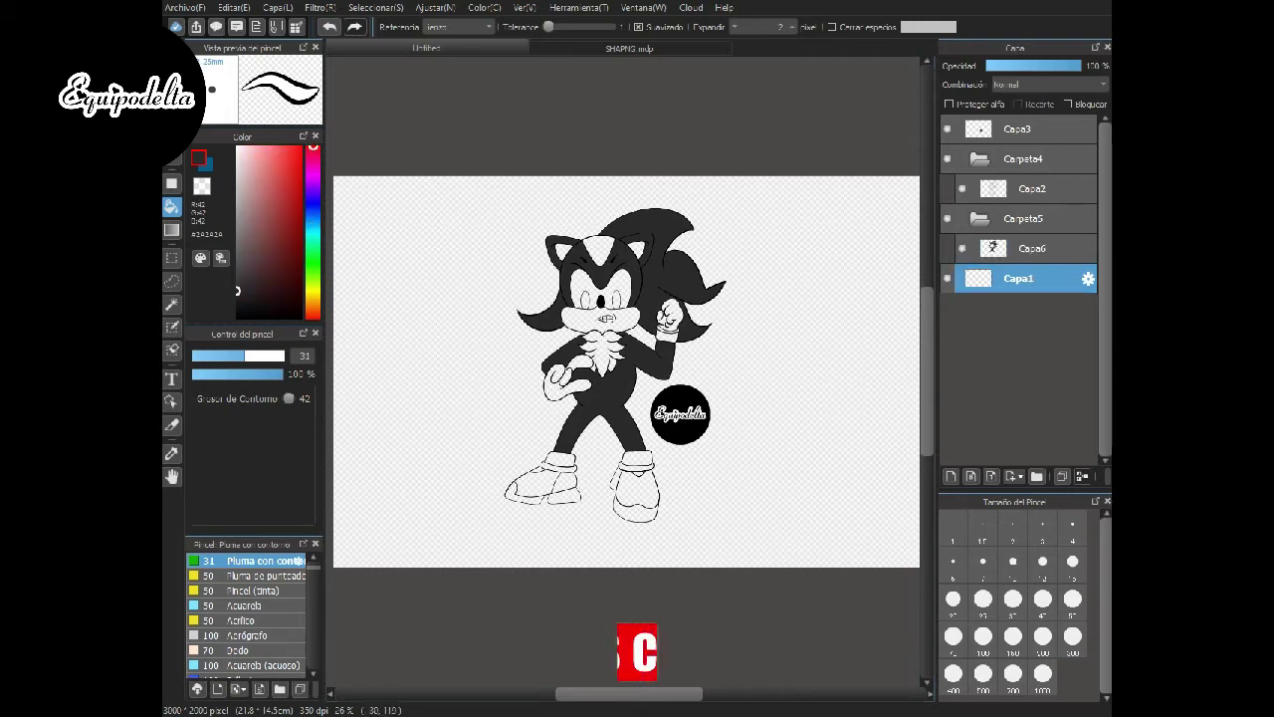
click(301, 146)
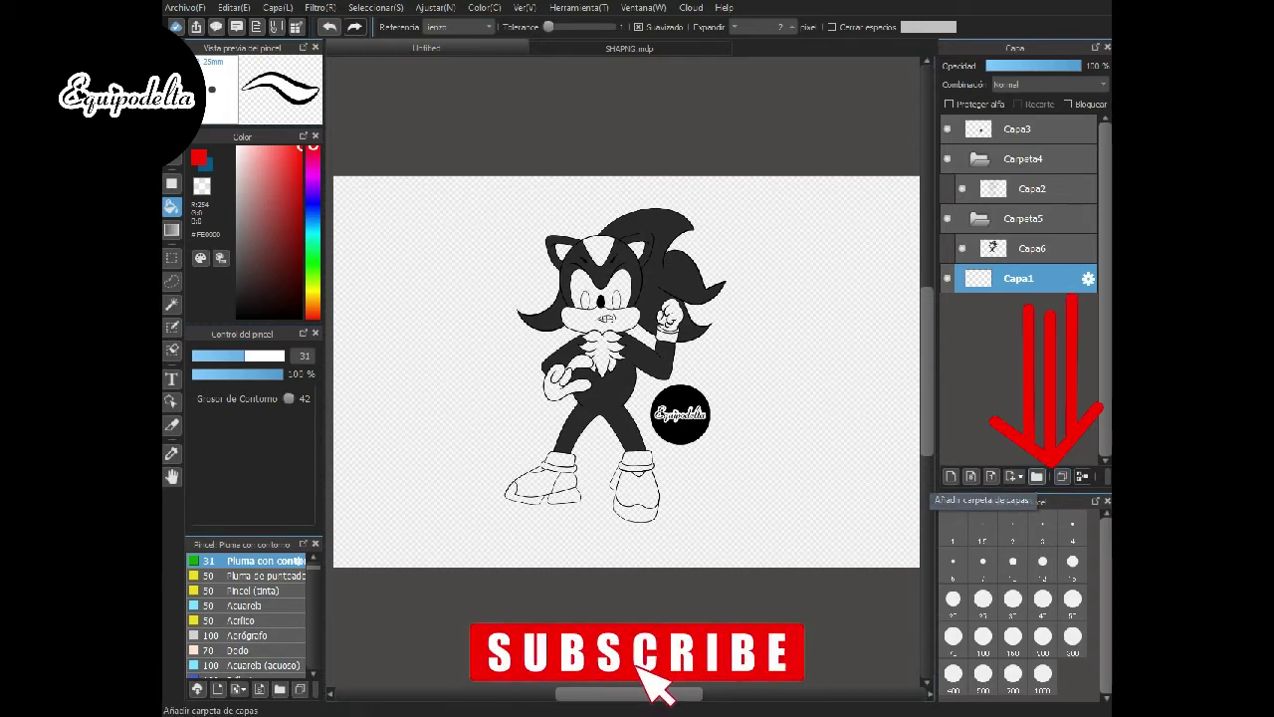
click(1037, 476)
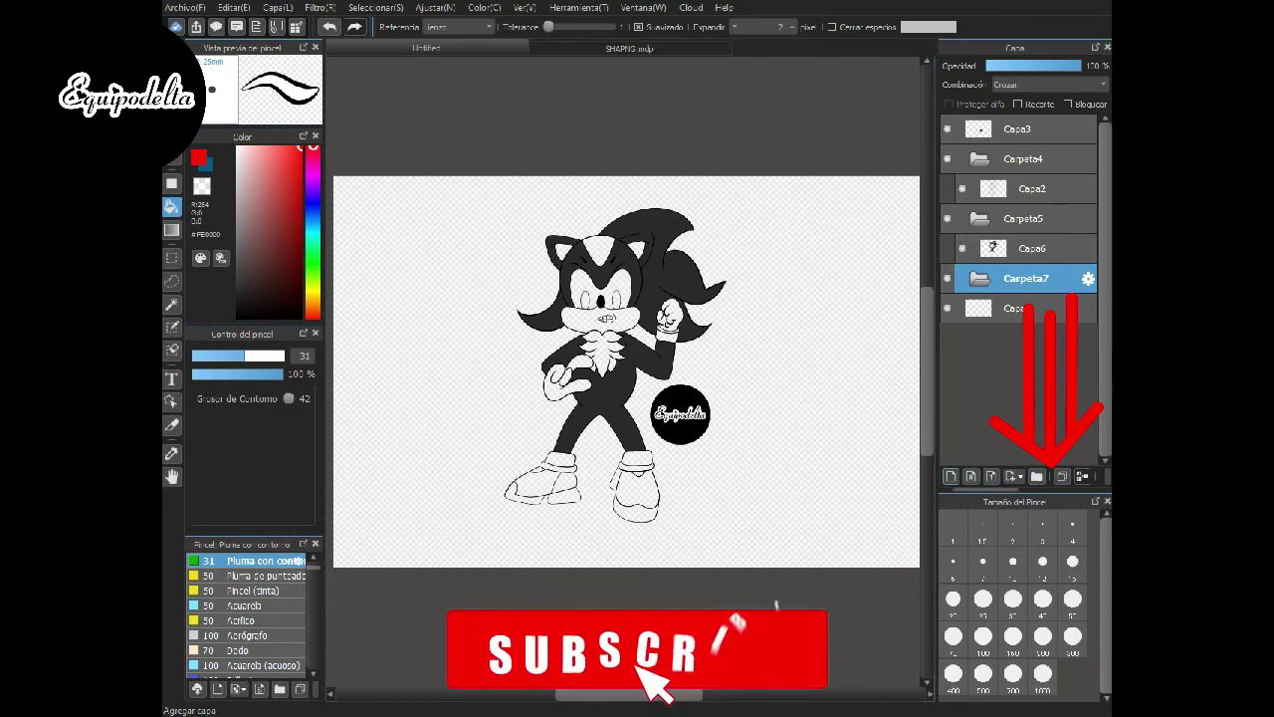
click(951, 476)
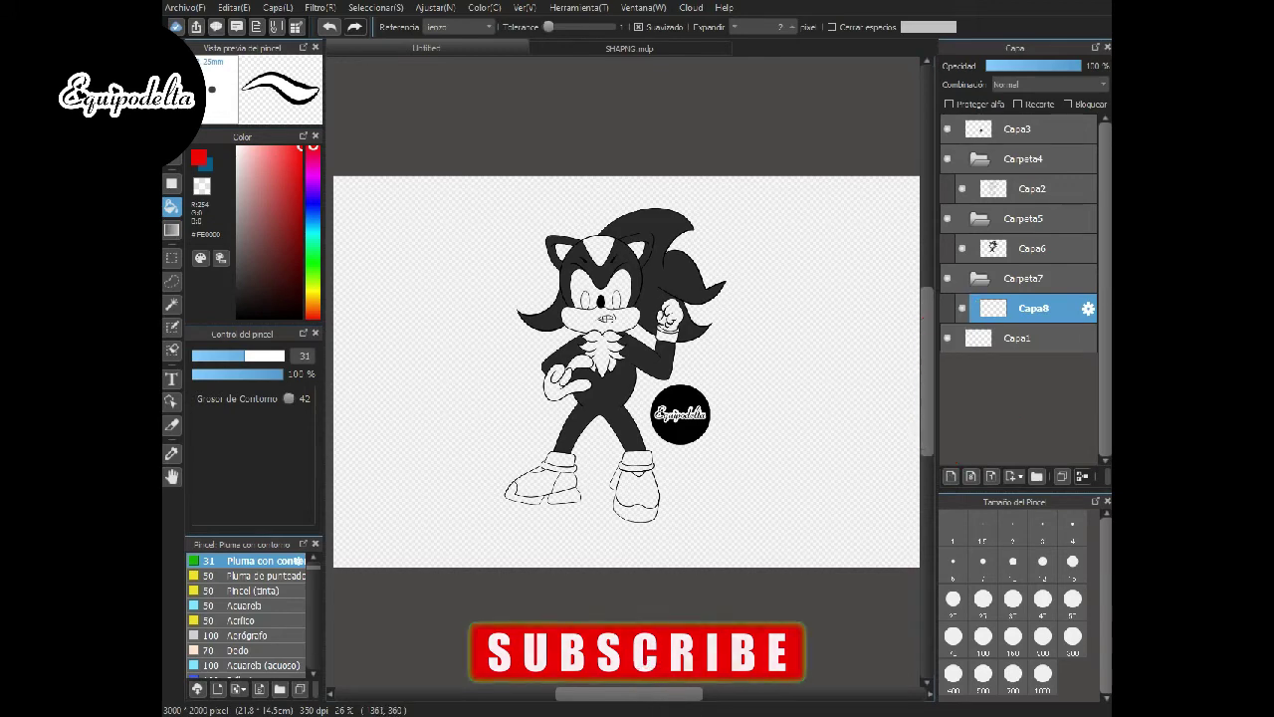
- Fill the forehead marking, the raised hand's cuff, the shoes' sole and side parts and both ankle cuffs with red on Capa8
click(599, 248)
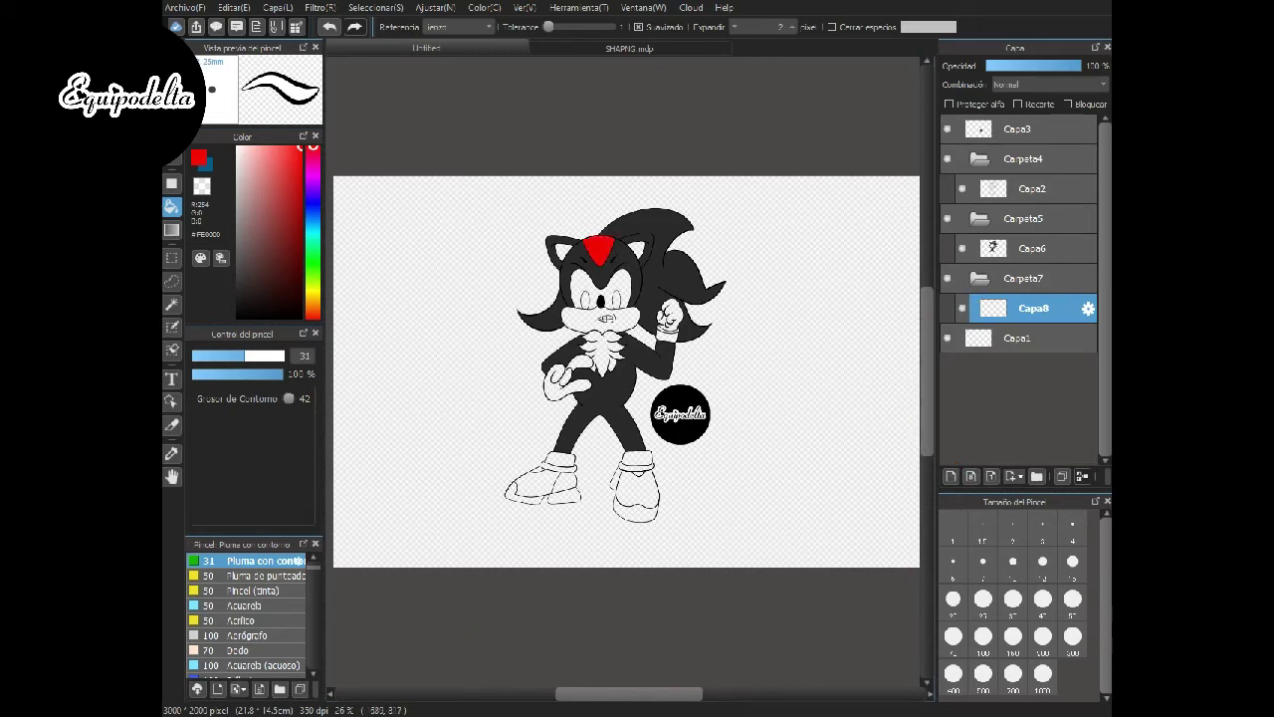
click(667, 335)
click(636, 510)
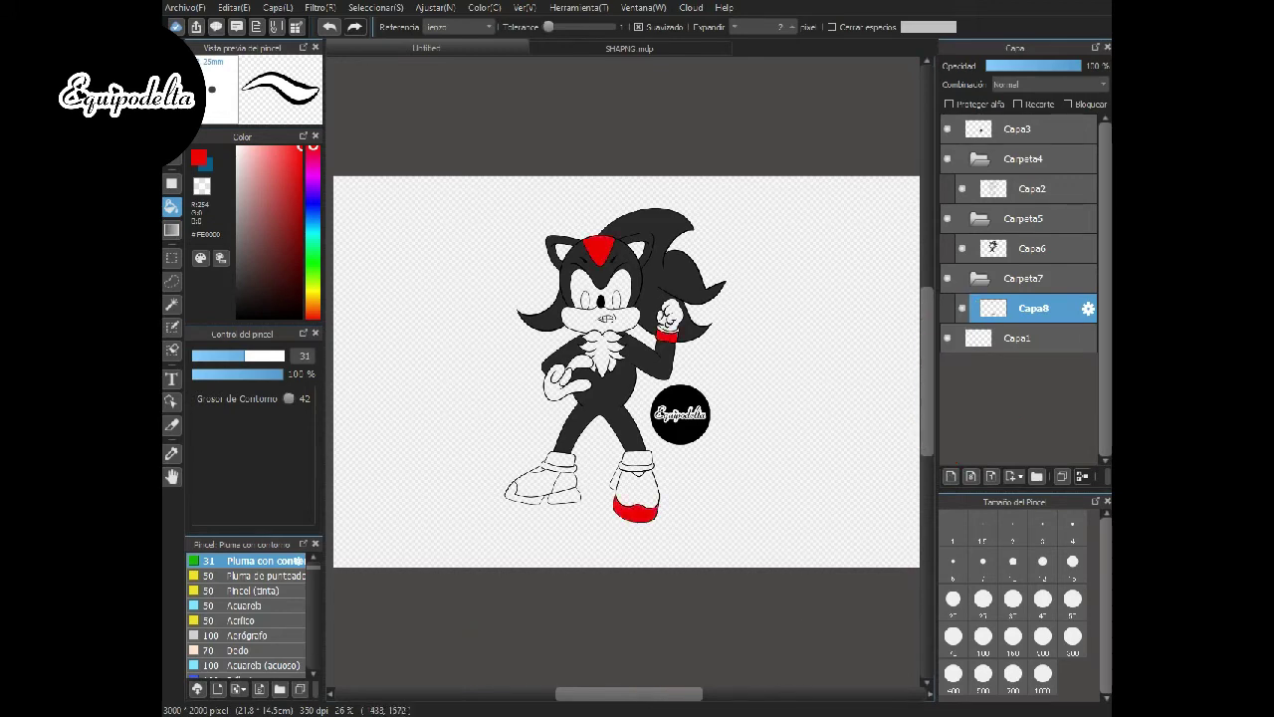
click(615, 480)
click(564, 496)
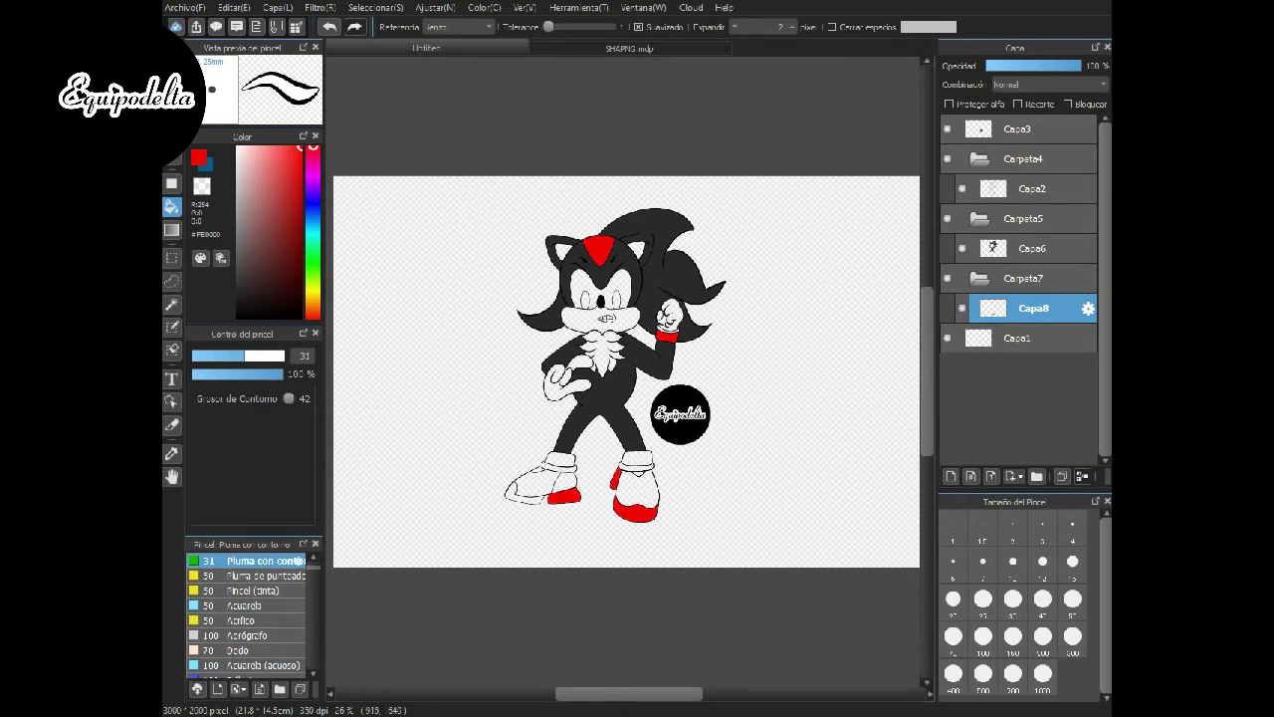
click(522, 492)
click(561, 460)
click(638, 457)
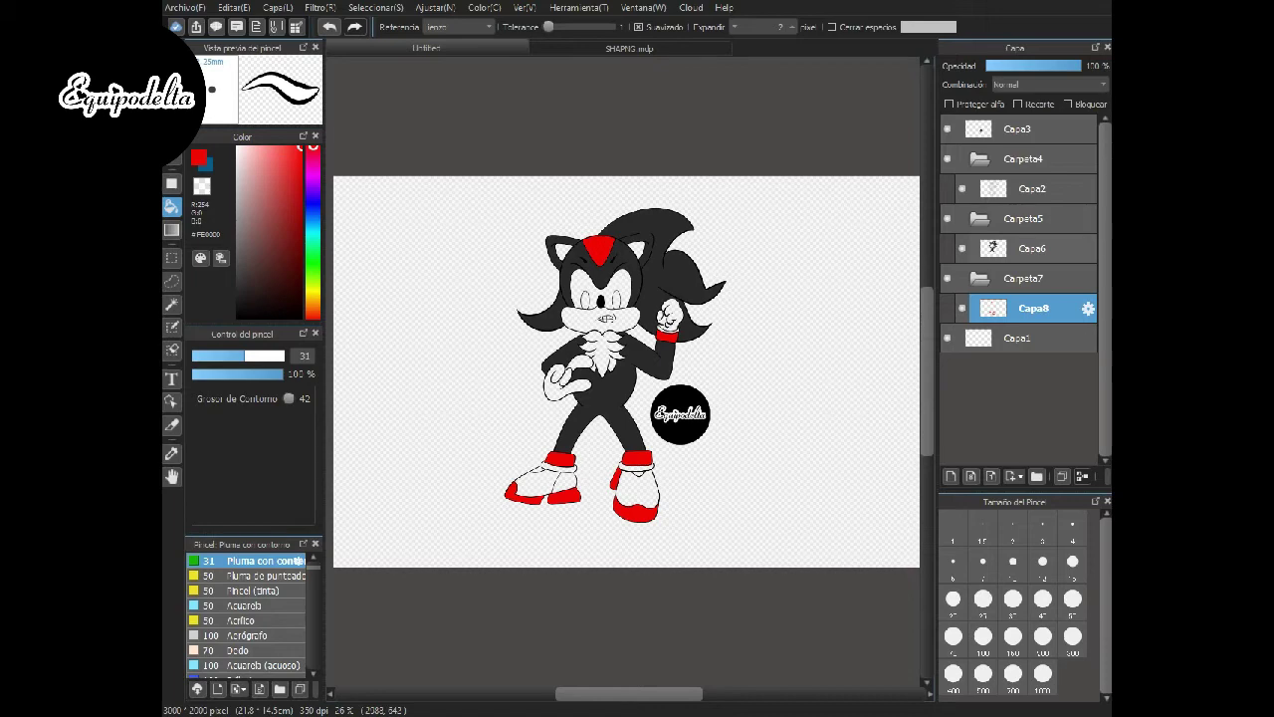
- Add a new layer clipped to Capa6, and set up the Pluma (gruesa) brush with the forehead marking's red
click(1032, 248)
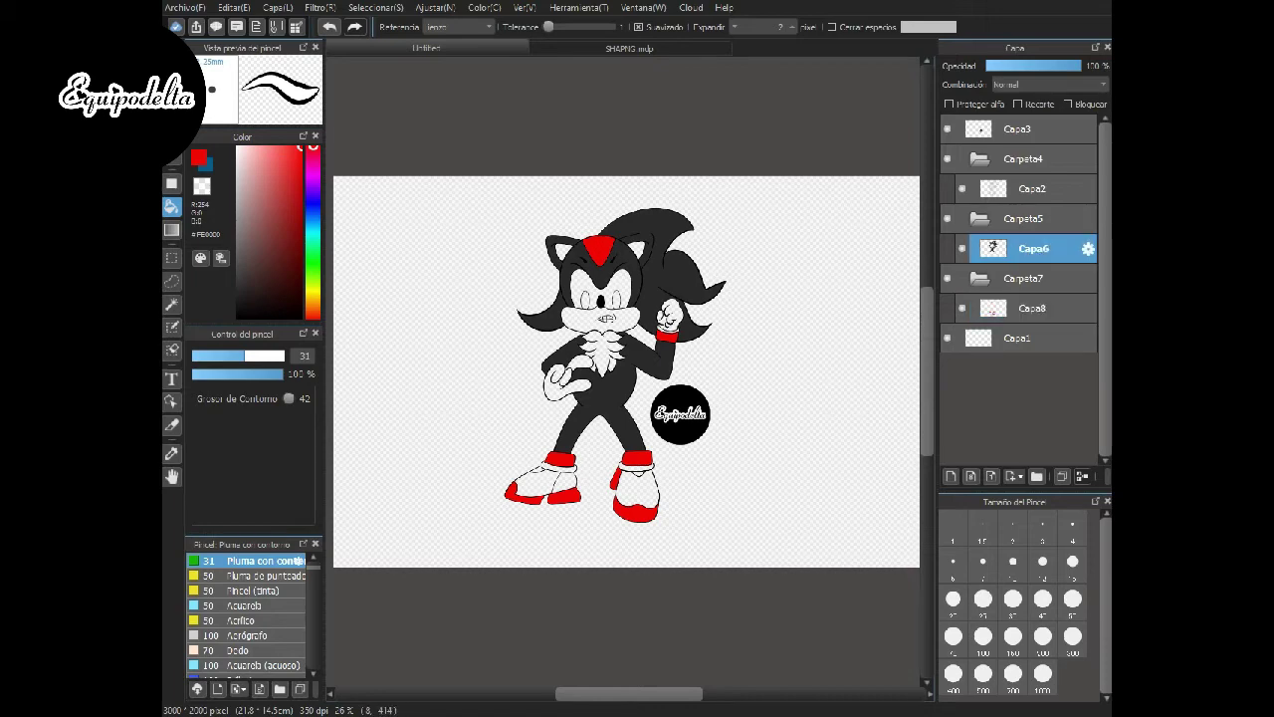
key(b)
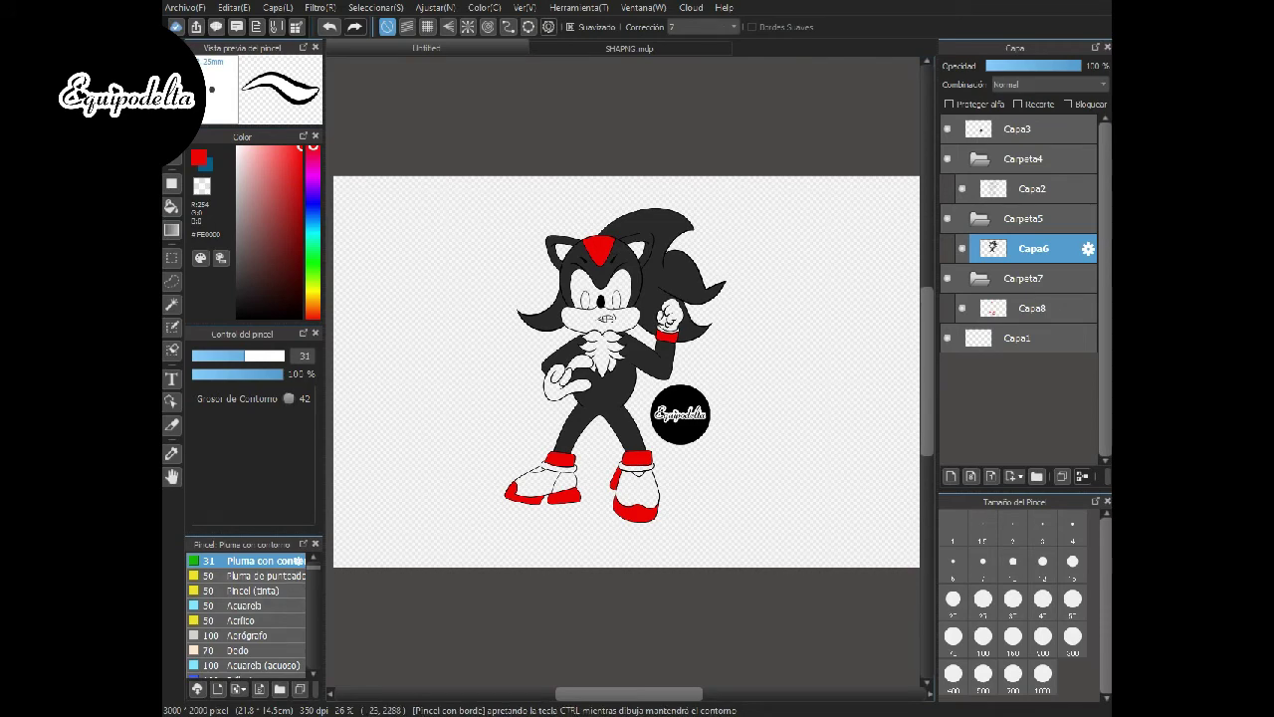
scroll(249, 612, up, 3)
click(257, 561)
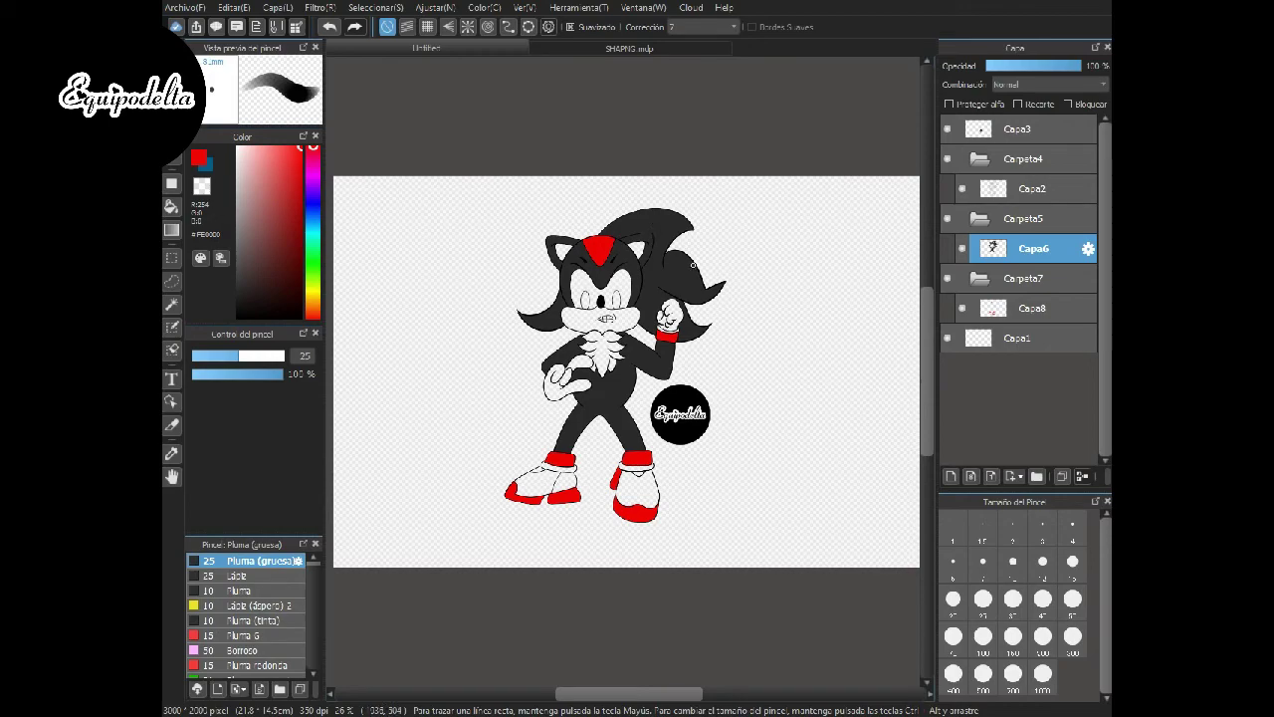
scroll(626, 203, up, 3)
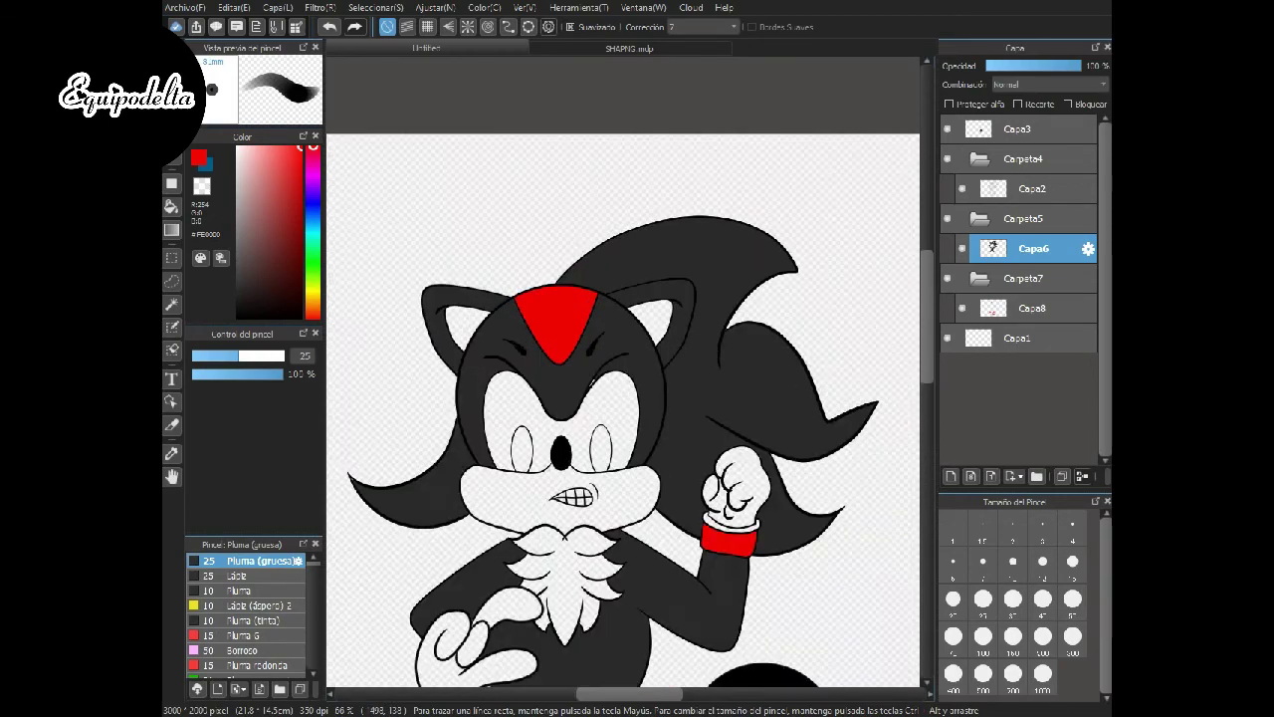
scroll(626, 203, up, 1)
right_click(649, 313)
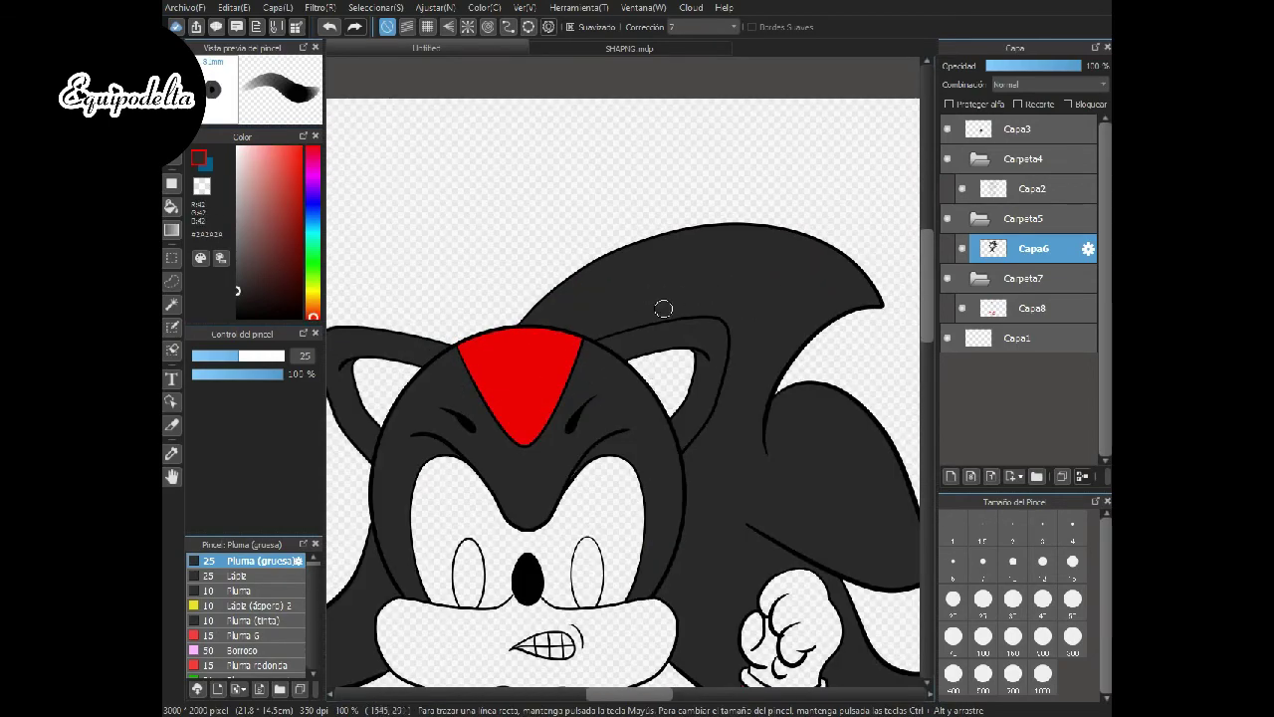
alt+click(538, 354)
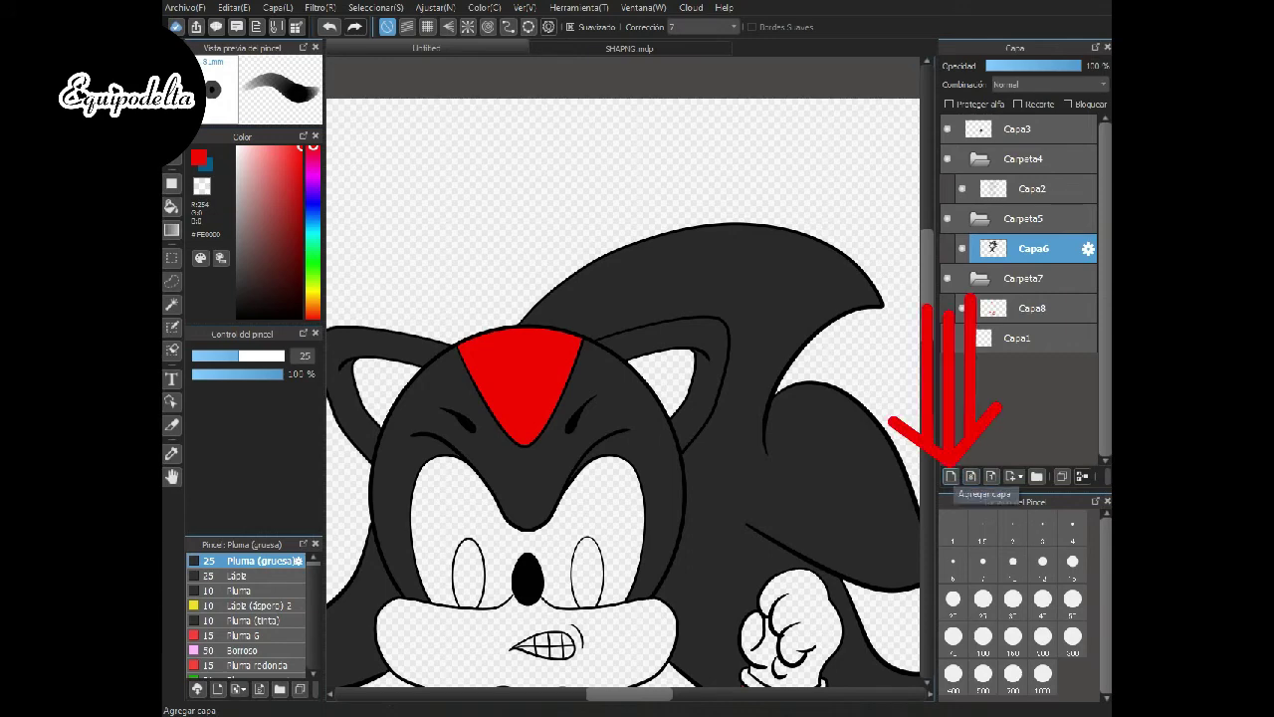
click(951, 476)
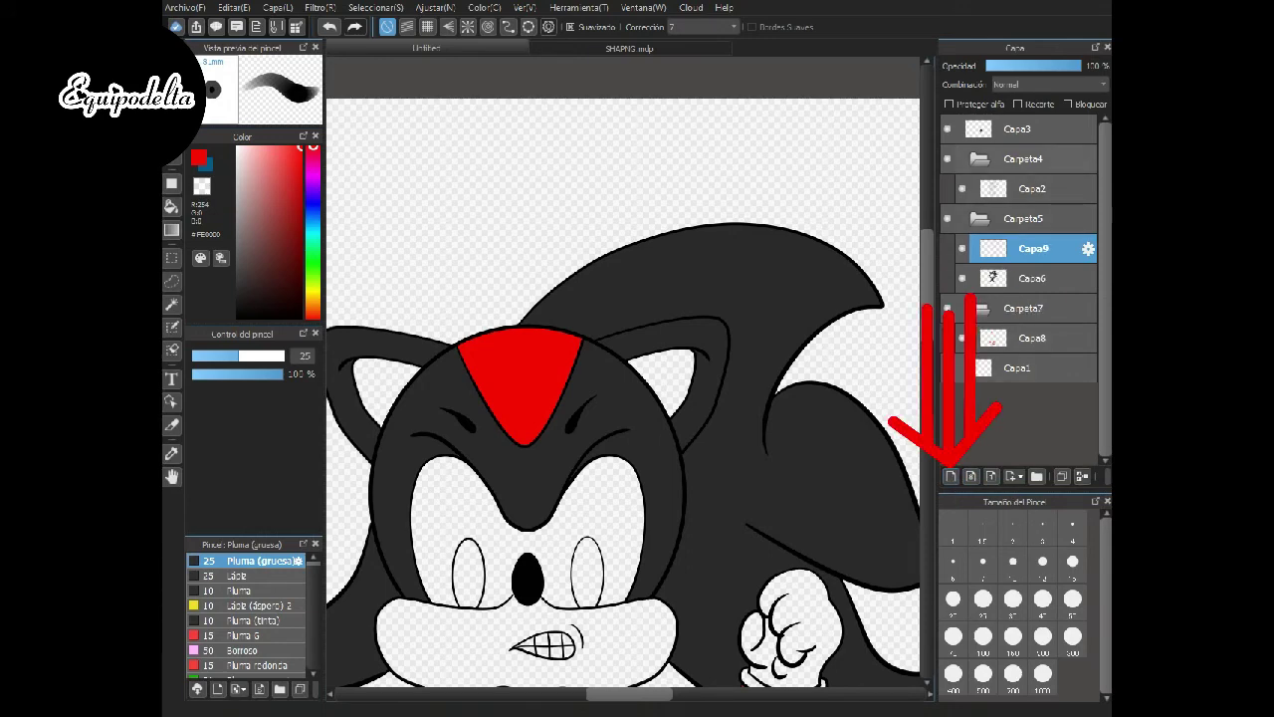
click(1018, 104)
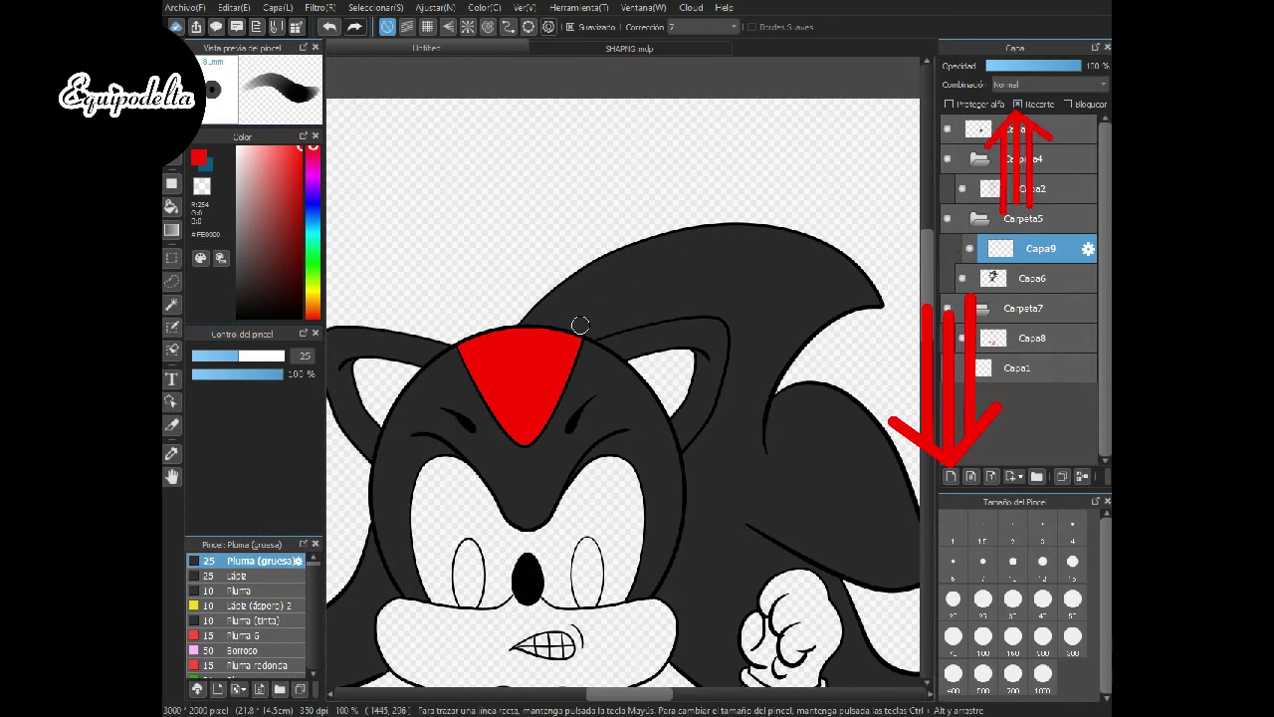
- Paint a red stripe along the upper edge of the top quill, from the forehead marking towards the tip
mouse_move(565, 348)
mouse_down()
mouse_move(640, 278)
mouse_move(757, 246)
mouse_up()
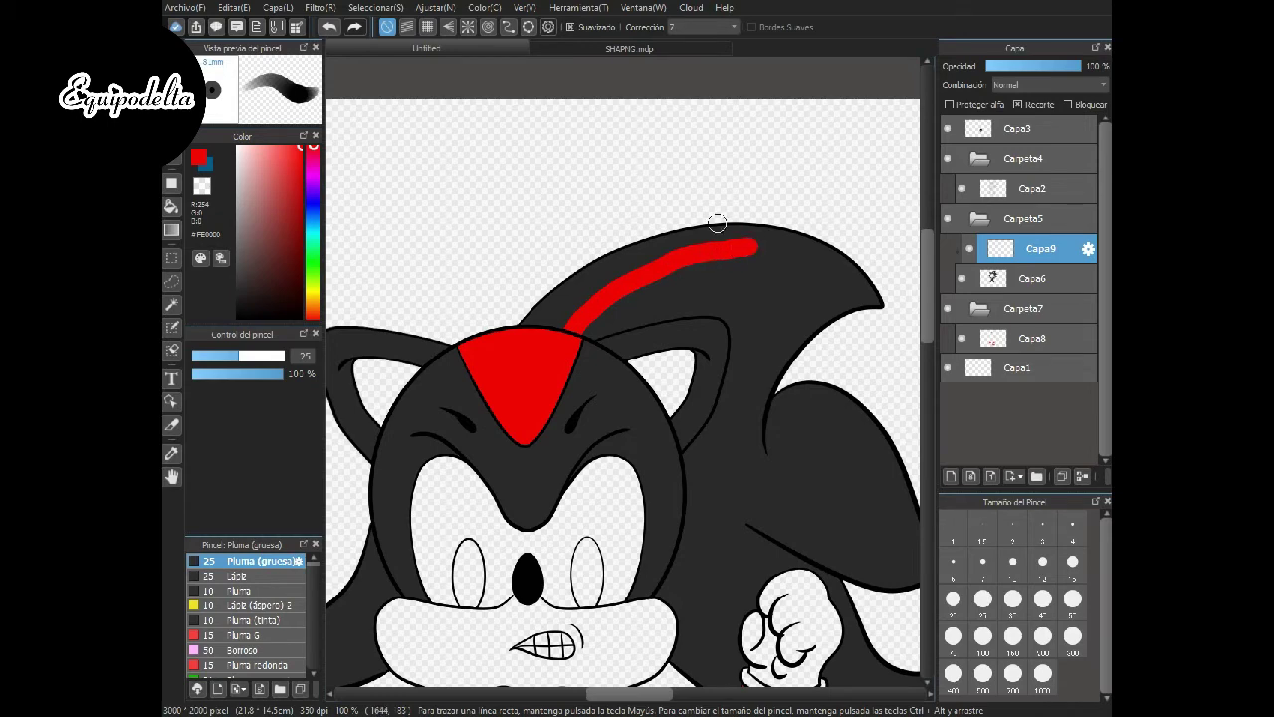
mouse_move(557, 328)
mouse_down()
mouse_move(563, 313)
mouse_move(728, 233)
mouse_move(797, 231)
mouse_up()
mouse_move(490, 317)
mouse_down()
mouse_move(671, 245)
mouse_move(643, 216)
mouse_move(671, 207)
mouse_move(611, 255)
mouse_up()
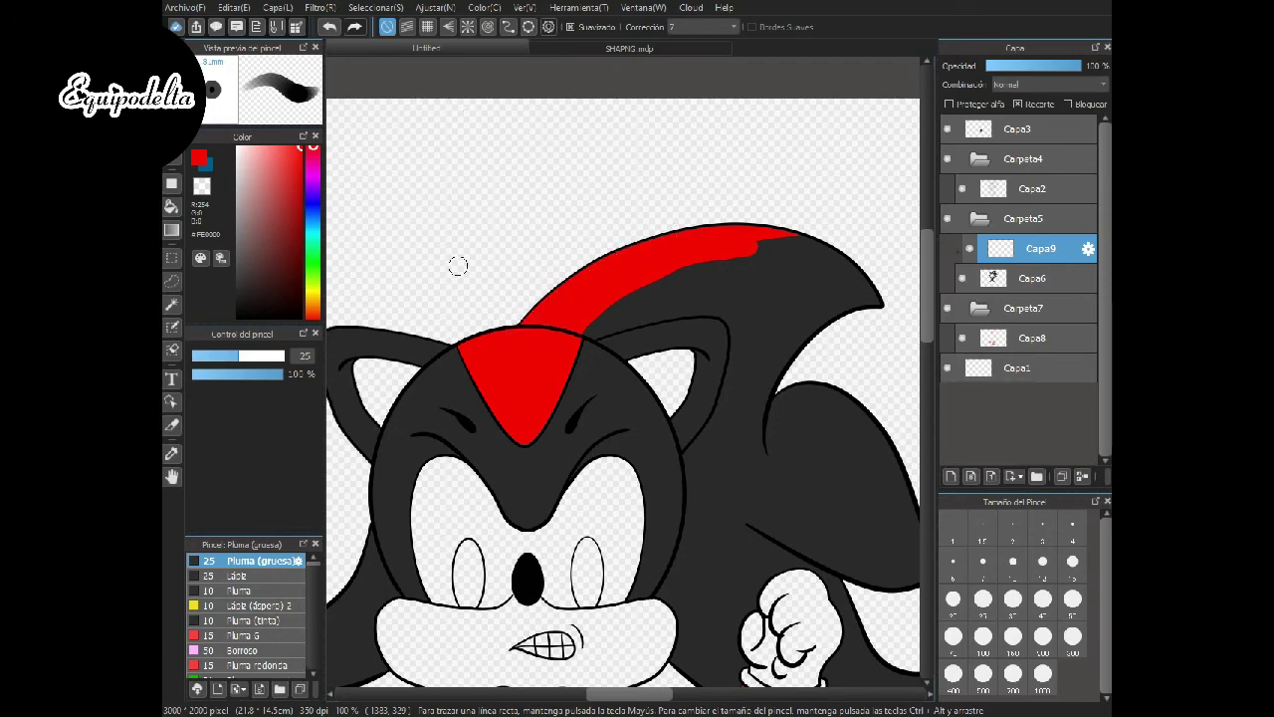
drag(722, 241, 866, 244)
drag(718, 241, 836, 248)
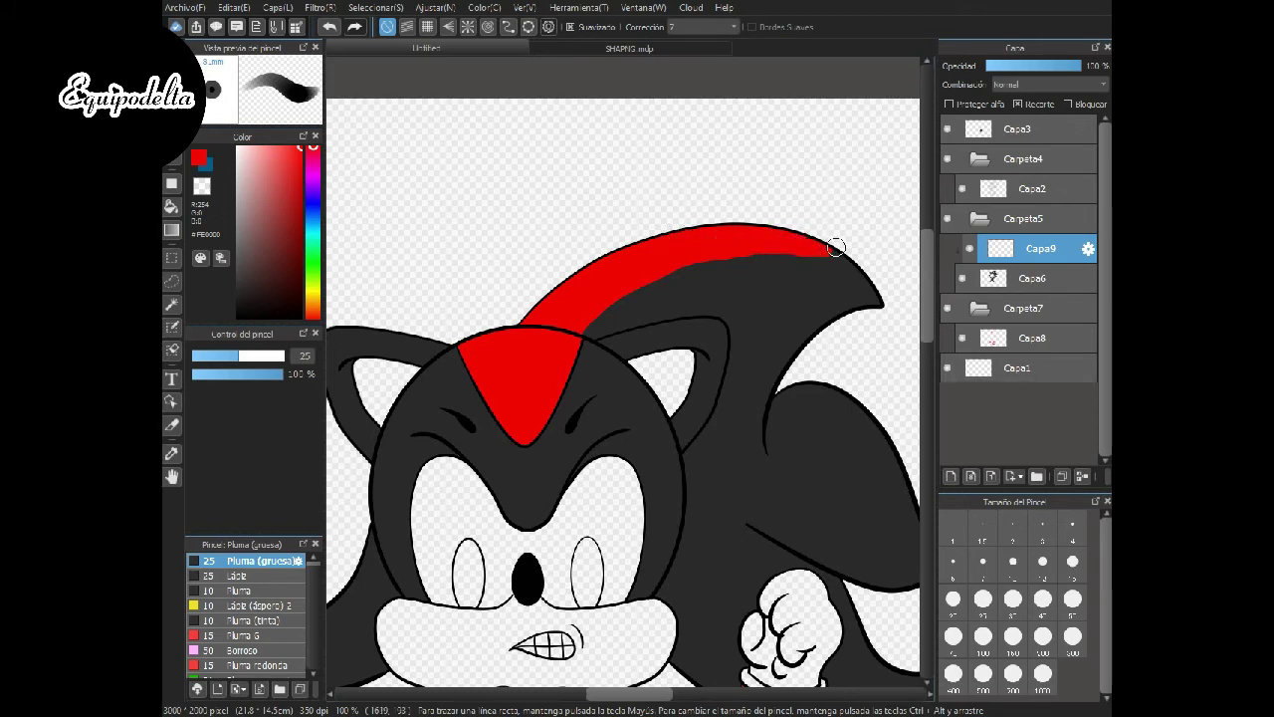
mouse_move(572, 304)
mouse_down()
mouse_move(697, 259)
mouse_move(807, 245)
mouse_move(816, 255)
mouse_up()
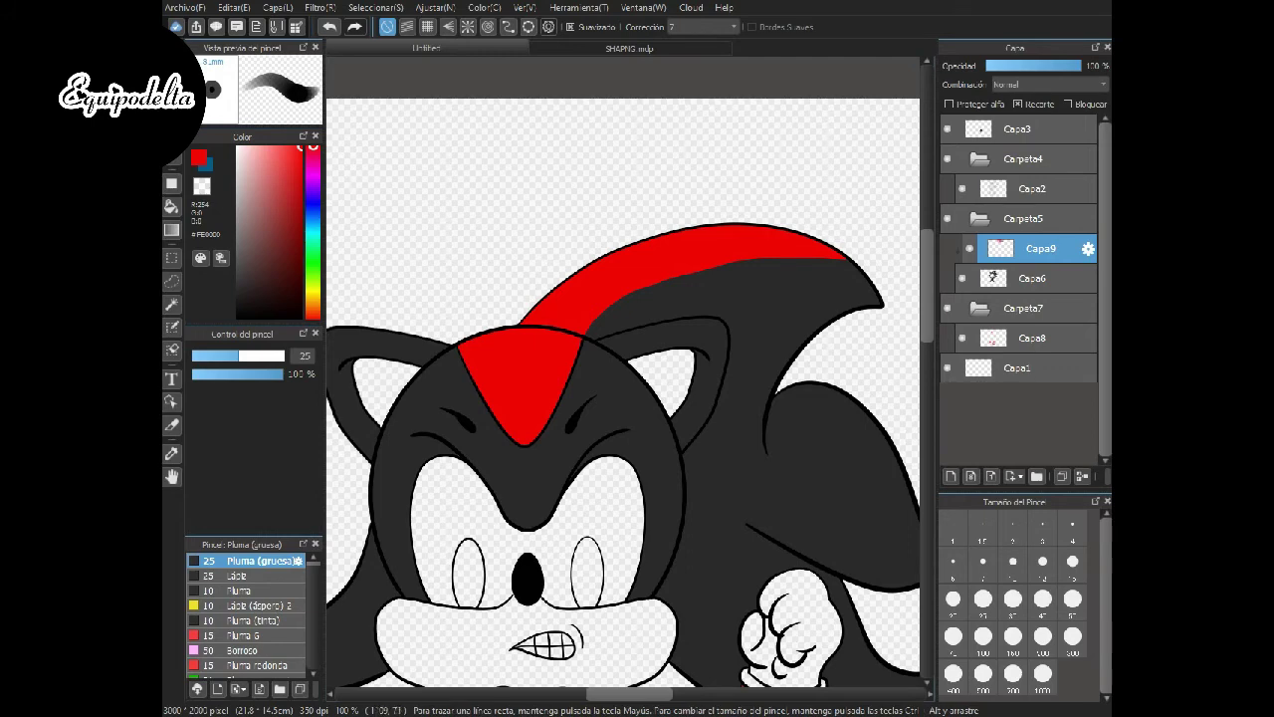
- Add a new clipped layer directly above Capa9 and paint a lighter grey (#656161) highlight along the top quill's lower edge
click(241, 285)
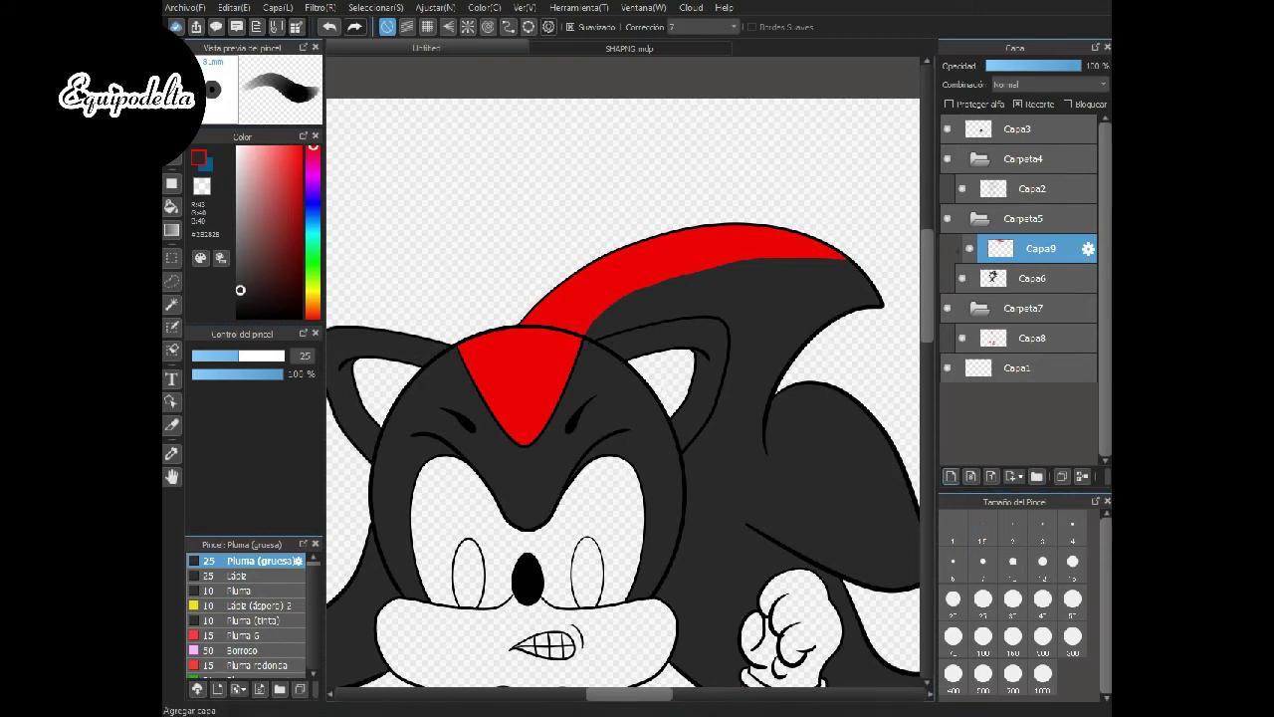
click(951, 476)
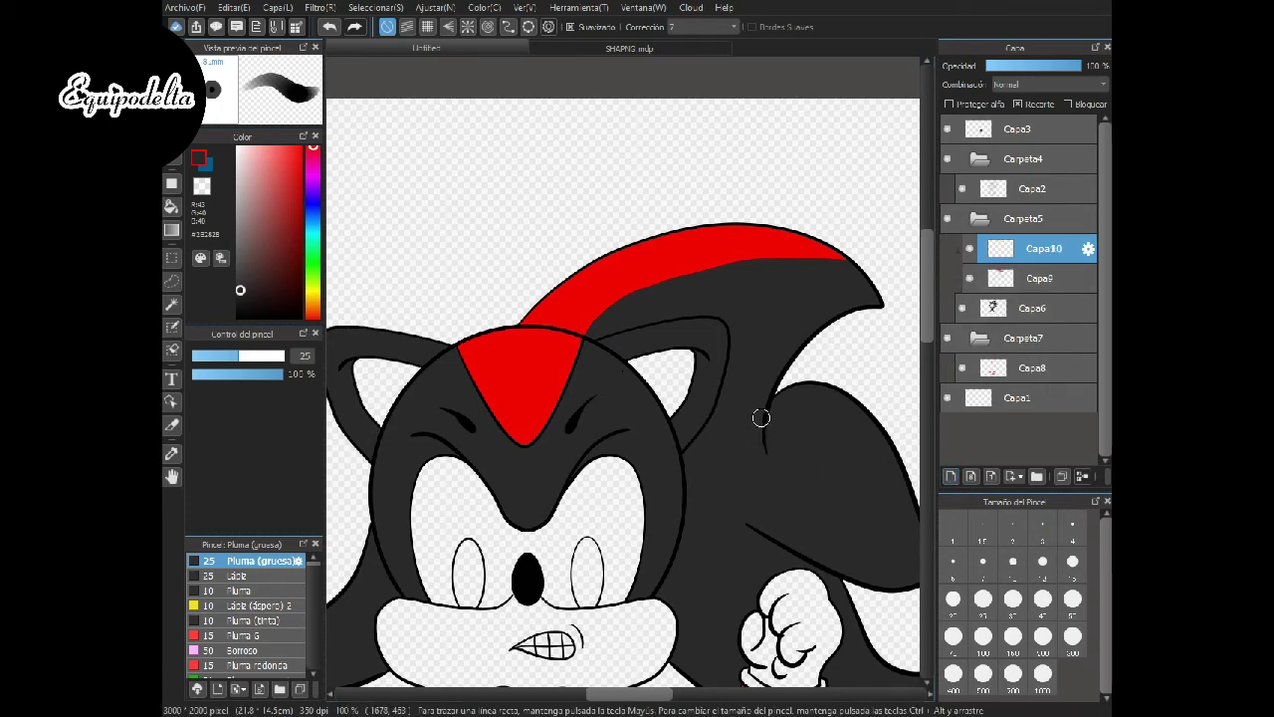
drag(240, 289, 244, 250)
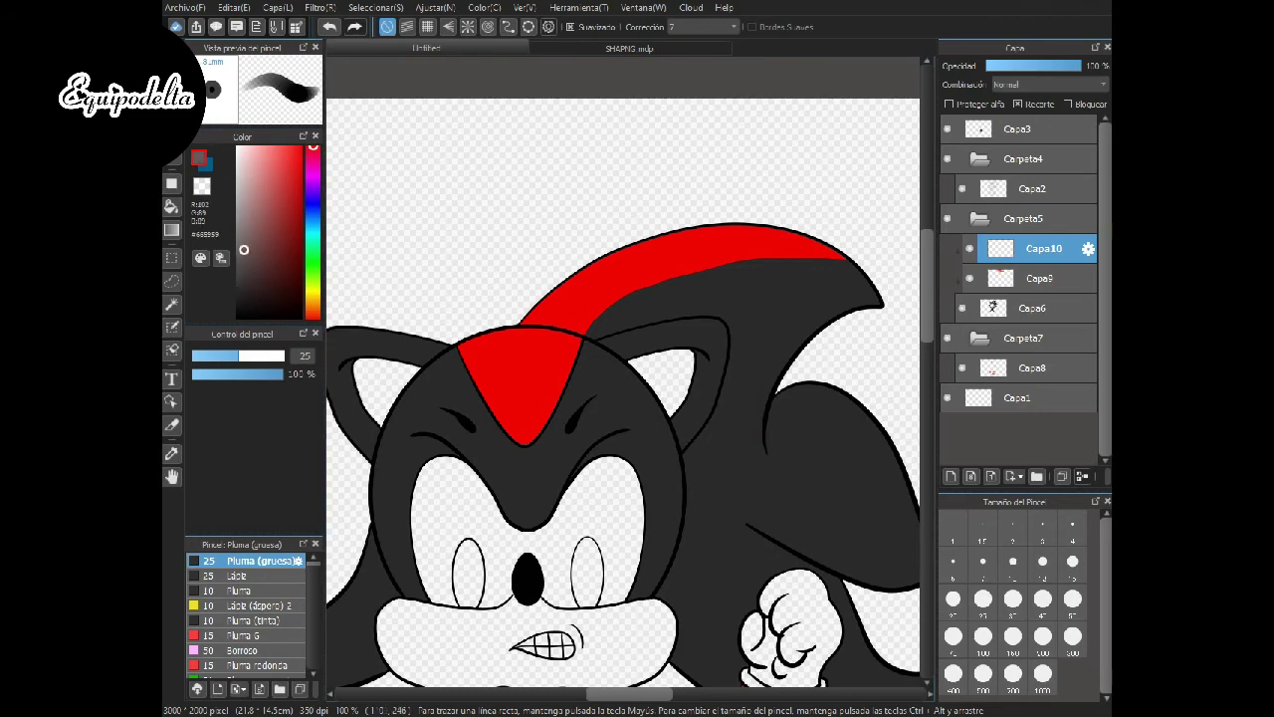
mouse_move(762, 450)
mouse_down()
mouse_move(769, 392)
mouse_move(815, 344)
mouse_up()
mouse_move(755, 422)
mouse_down()
mouse_move(787, 355)
mouse_move(832, 311)
mouse_move(886, 305)
mouse_up()
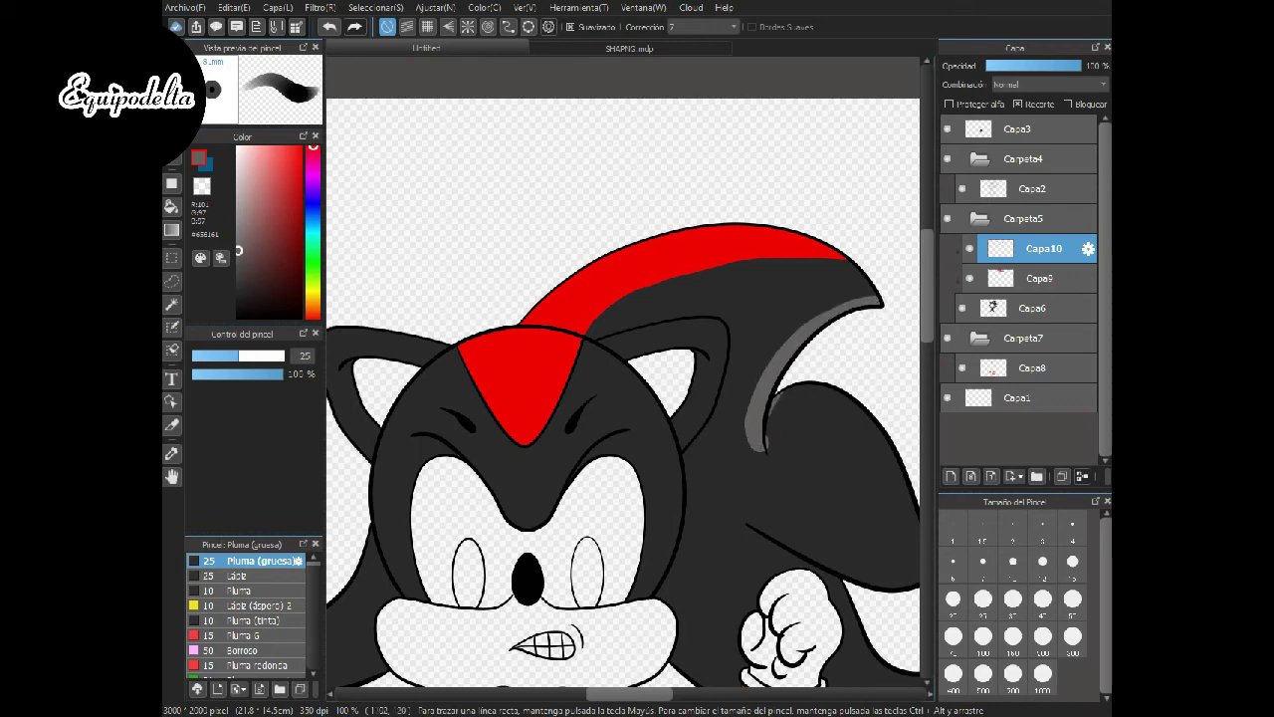
- Erase the excess at the inner side and lower end of the grey quill highlight with a size 40 eraser, tapering it
click(171, 86)
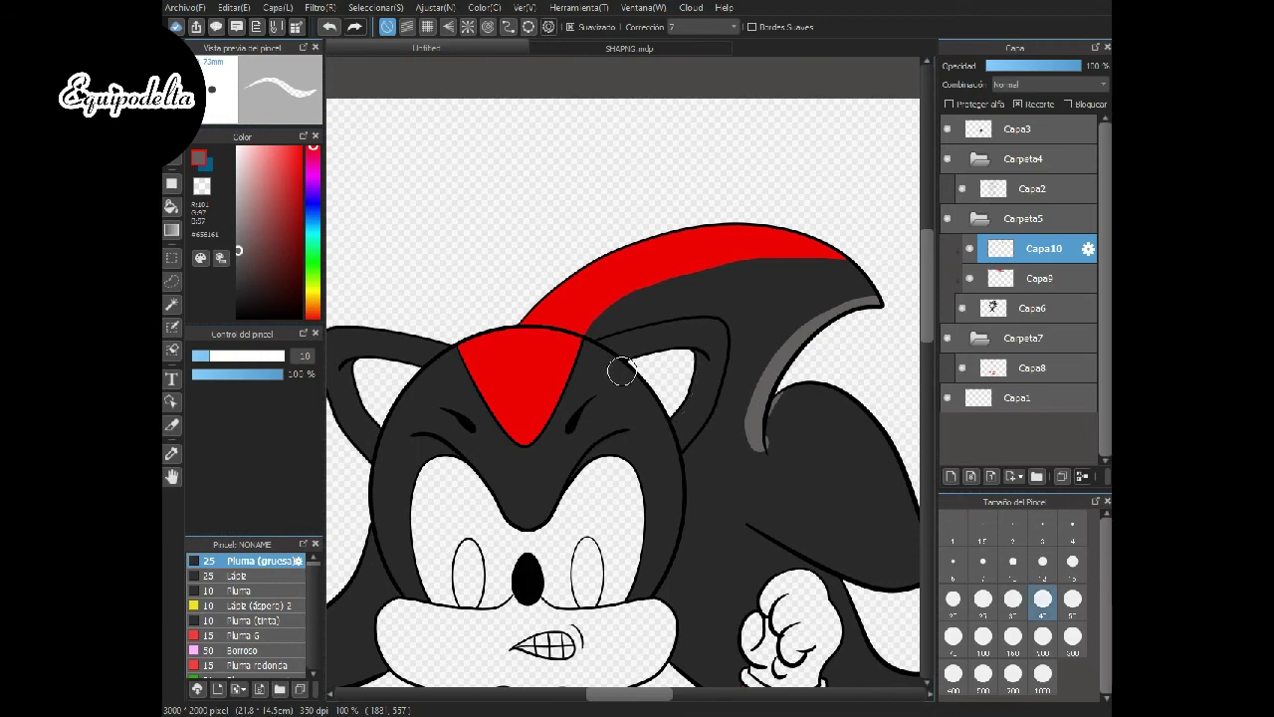
click(1042, 600)
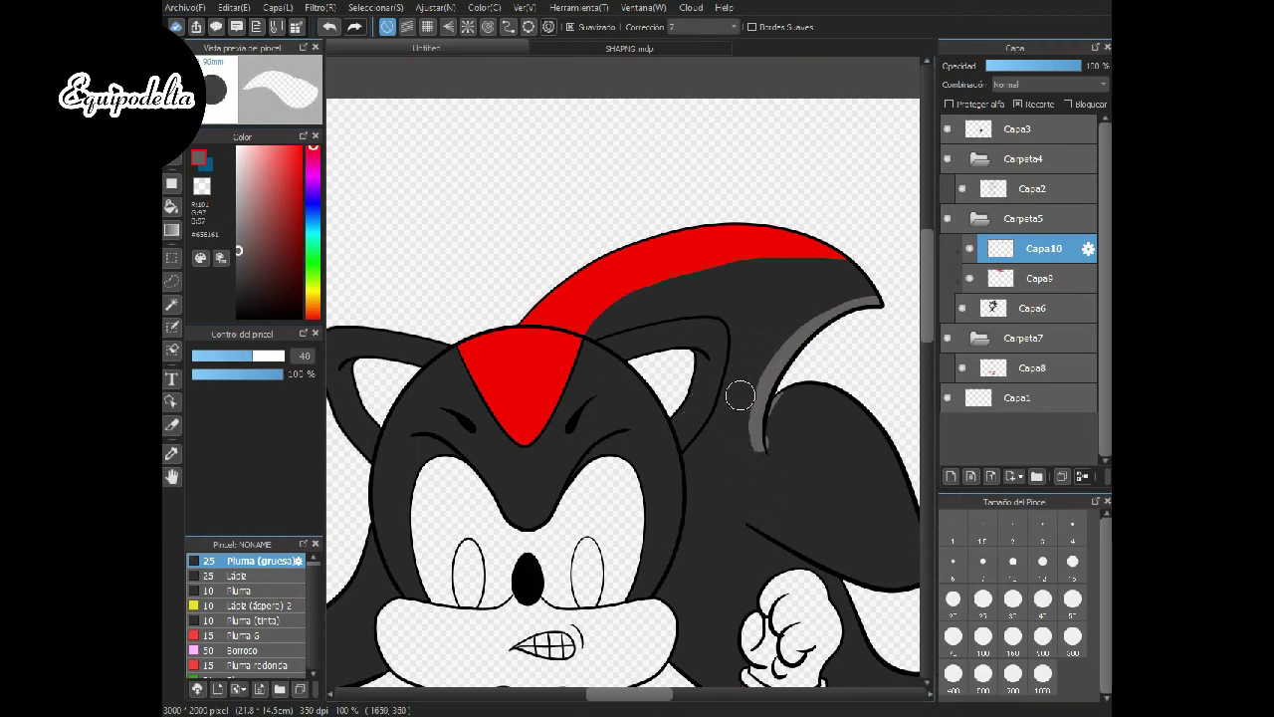
mouse_move(739, 396)
mouse_down()
mouse_move(779, 478)
mouse_move(786, 398)
mouse_up()
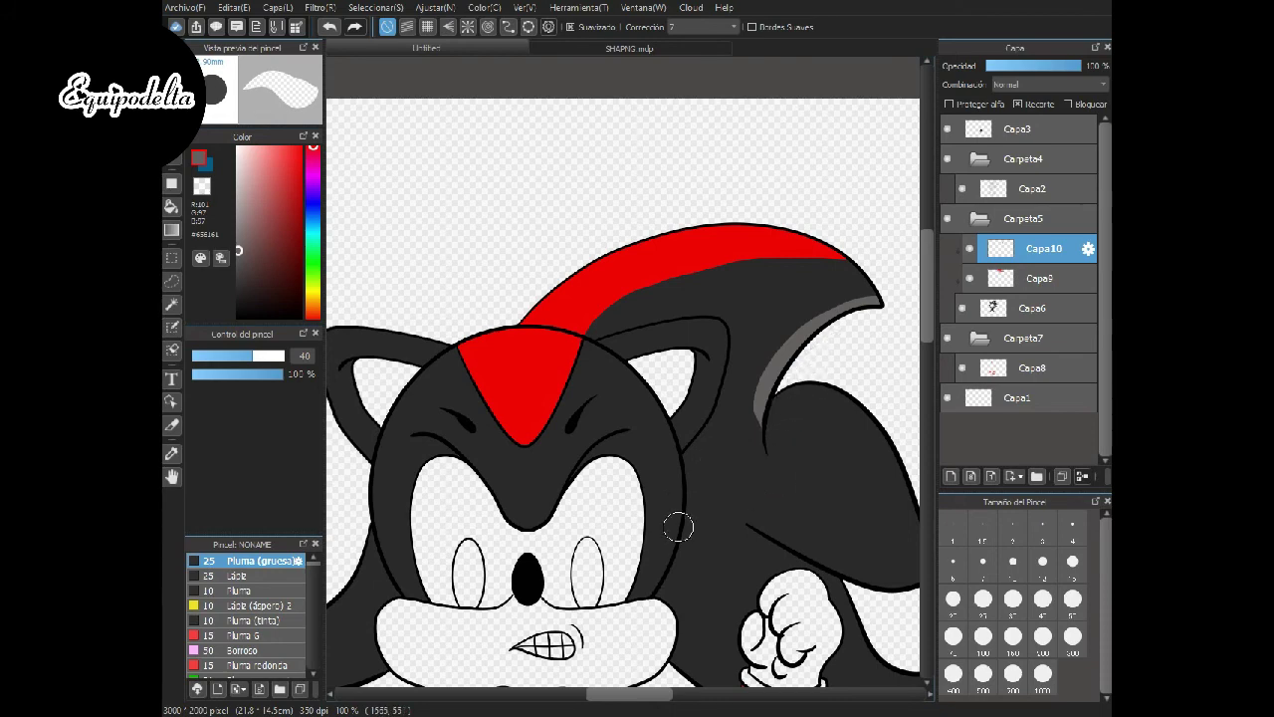
scroll(678, 528, down, 2)
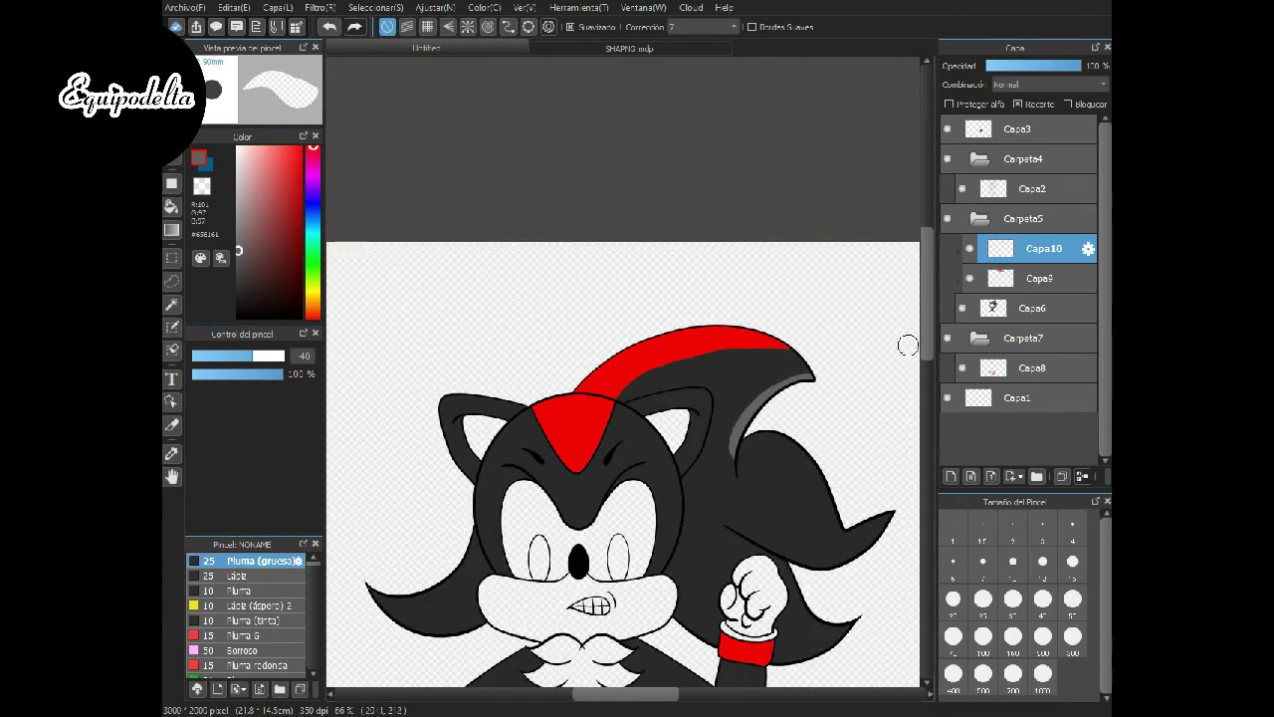
drag(927, 336, 927, 363)
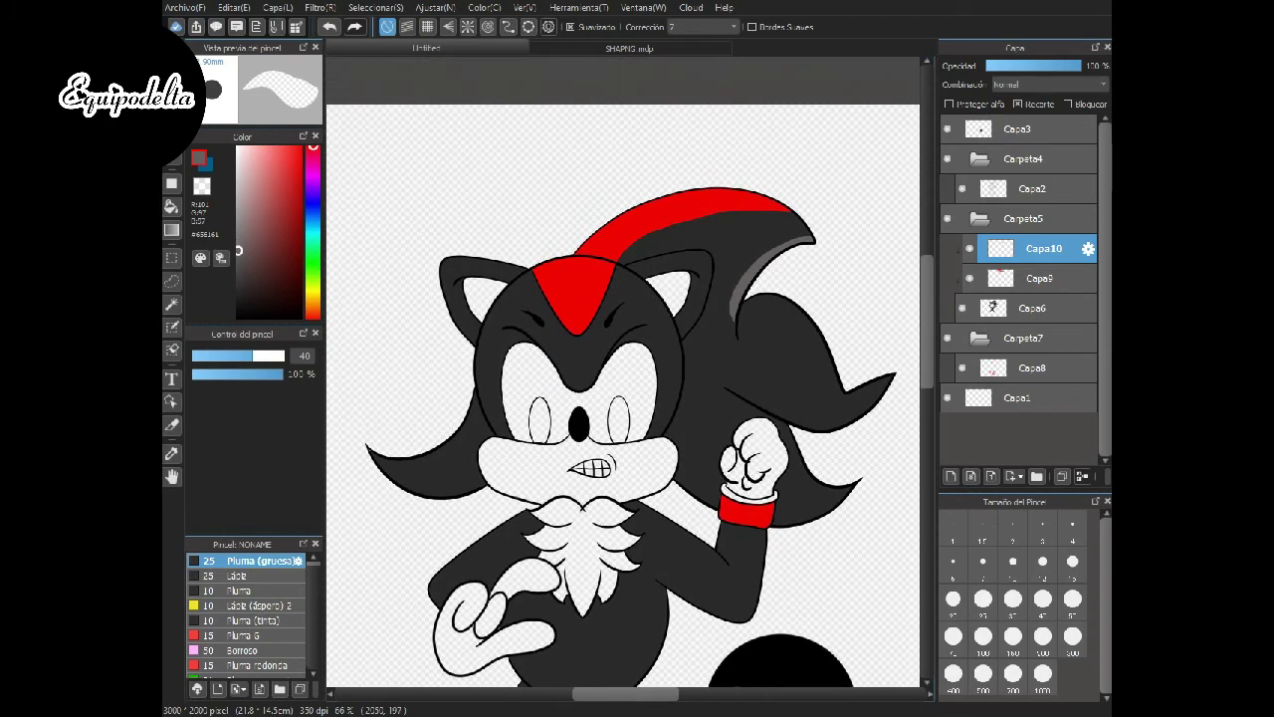
scroll(638, 398, up, 1)
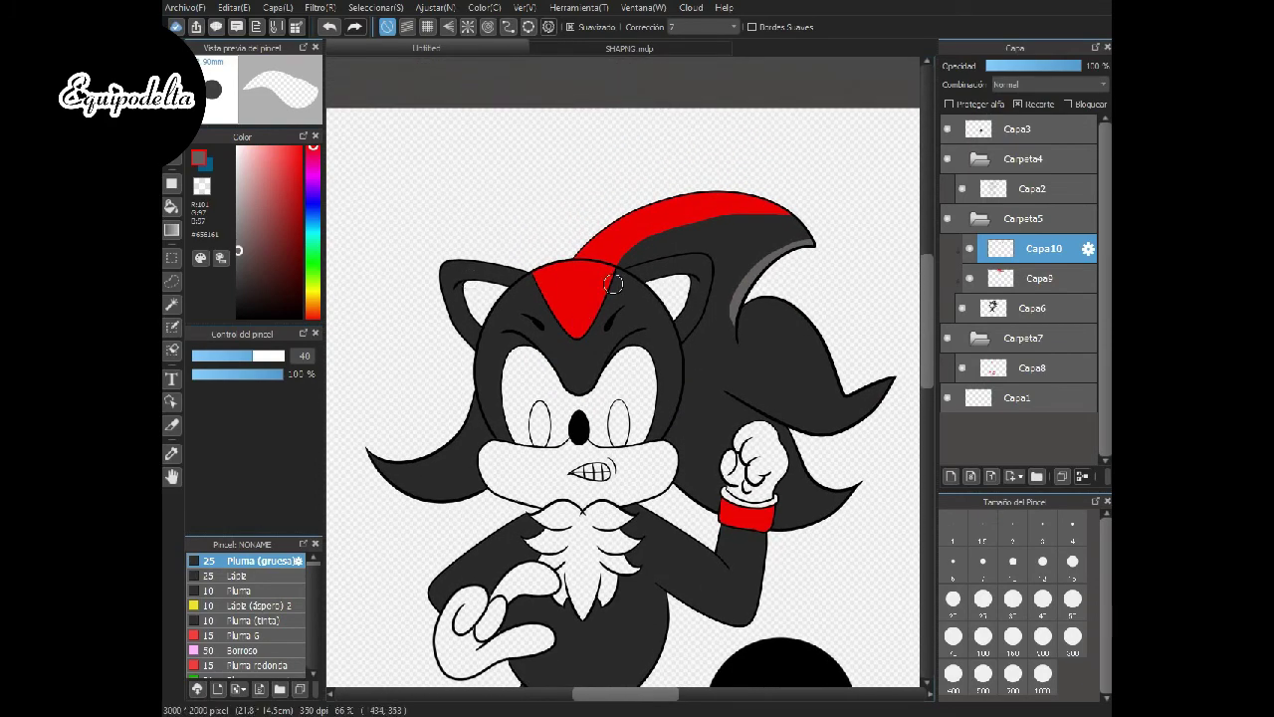